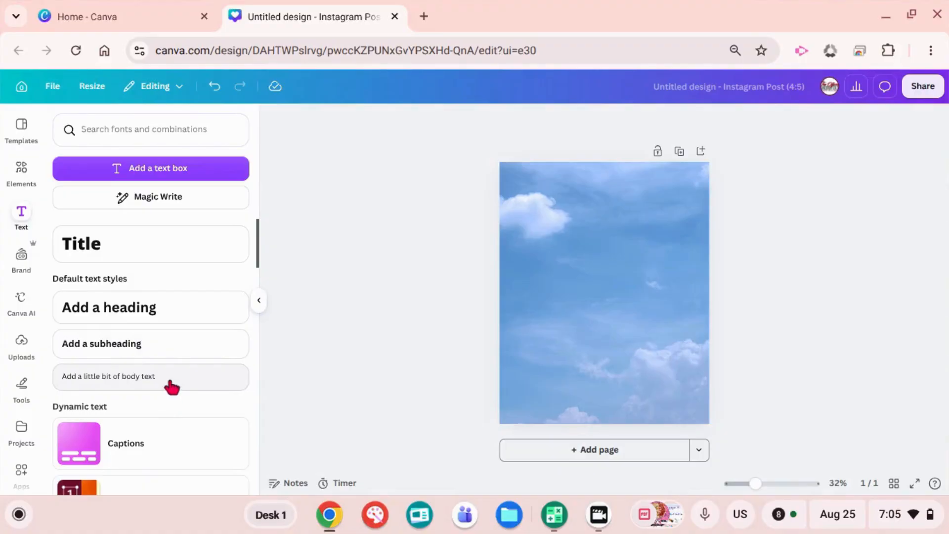
- Browse the available text options, including default styles, dynamic text, text apps and font combinations
{"action": "scroll", "coordinate": [172, 387], "scroll_direction": "down", "scroll_amount": 3}
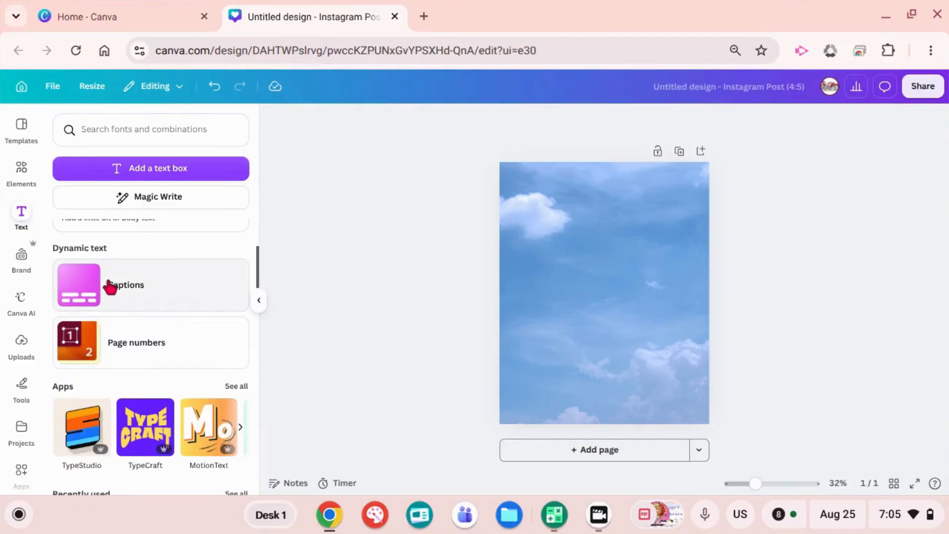
{"action": "scroll", "coordinate": [159, 328], "scroll_direction": "down", "scroll_amount": 2}
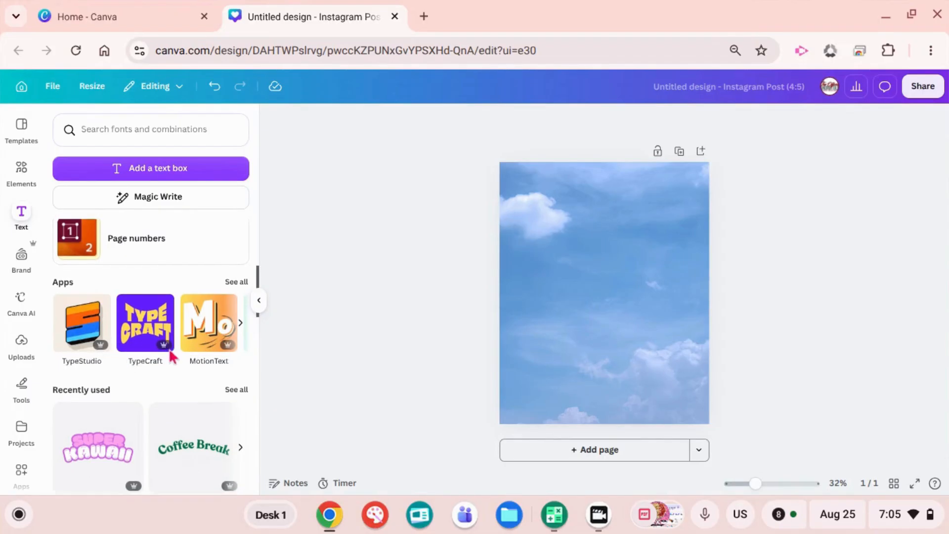
{"action": "scroll", "coordinate": [168, 352], "scroll_direction": "down", "scroll_amount": 3}
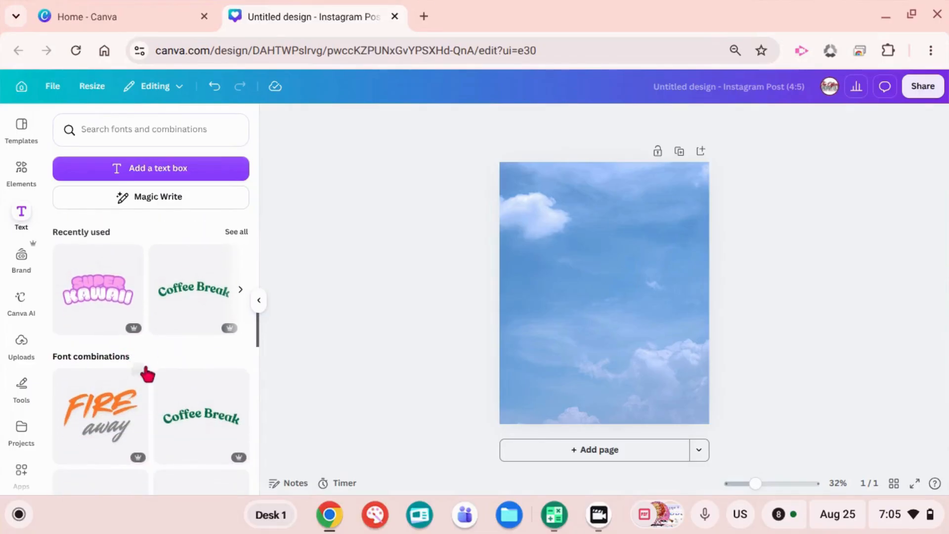
{"action": "scroll", "coordinate": [146, 373], "scroll_direction": "down", "scroll_amount": 2}
{"action": "scroll", "coordinate": [202, 378], "scroll_direction": "down", "scroll_amount": 2}
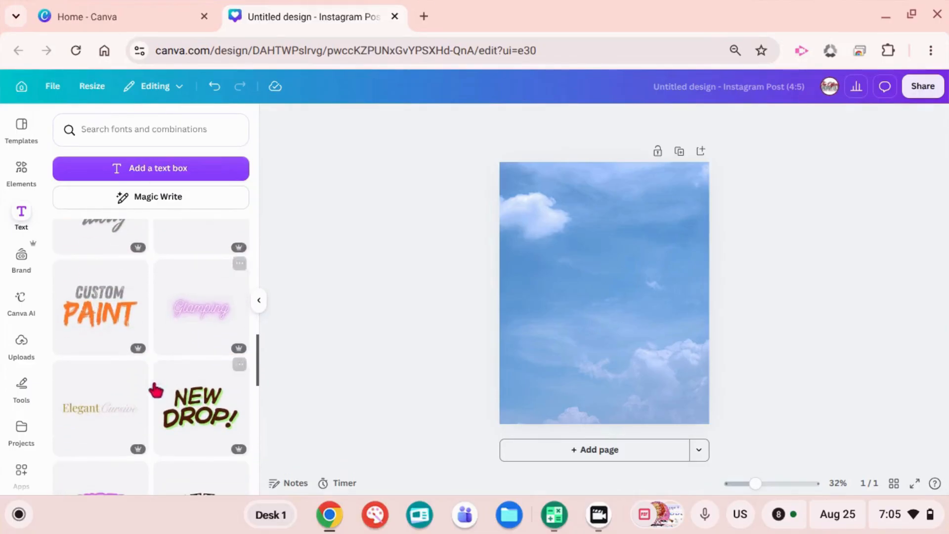
{"action": "scroll", "coordinate": [161, 373], "scroll_direction": "down", "scroll_amount": 1}
{"action": "scroll", "coordinate": [167, 374], "scroll_direction": "down", "scroll_amount": 4}
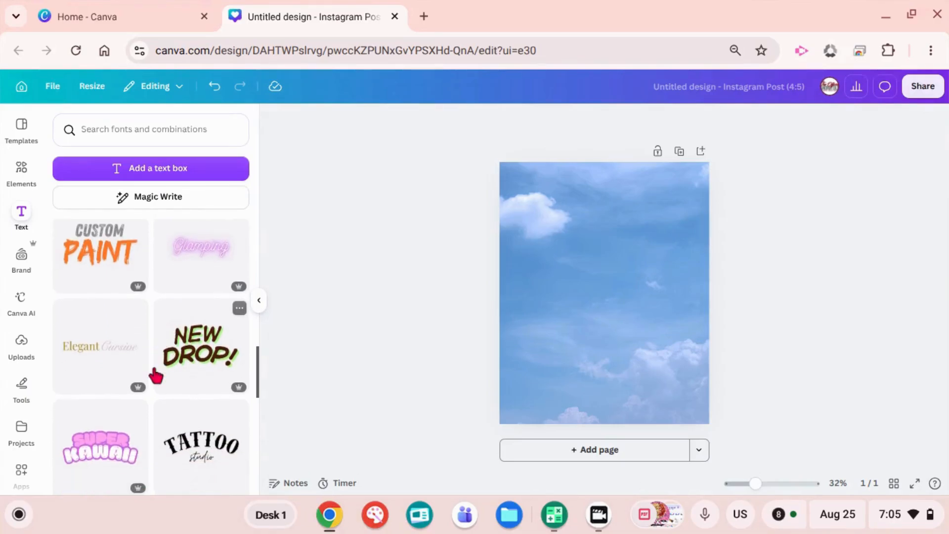
{"action": "scroll", "coordinate": [177, 377], "scroll_direction": "down", "scroll_amount": 2}
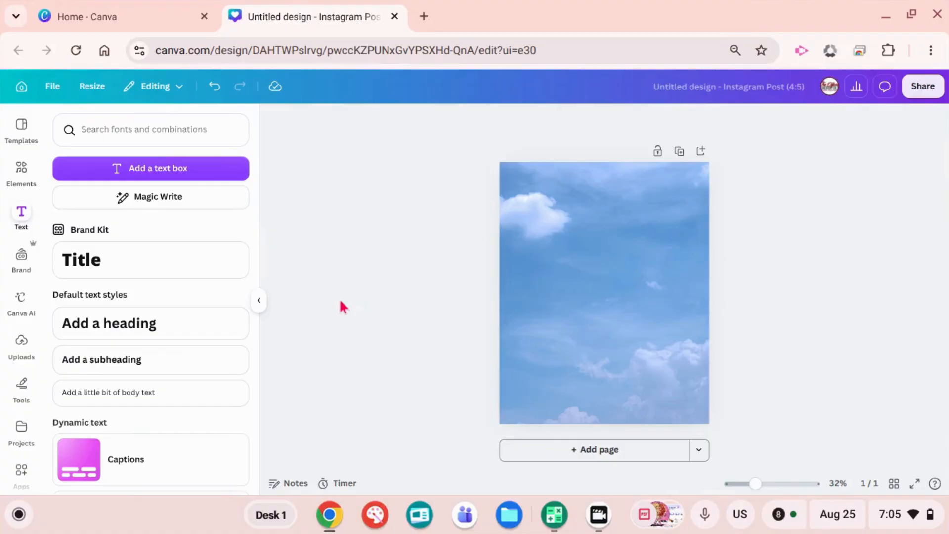
- Add a heading to the sky design and enter "Create Your Dream Business" as its text
{"action": "left_click", "coordinate": [123, 331]}
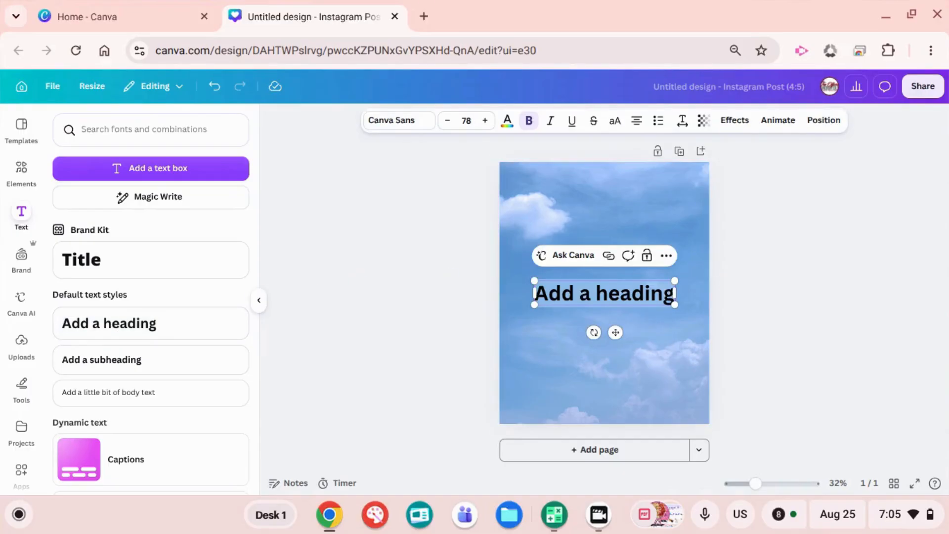
{"action": "left_click_drag", "start_coordinate": [536, 293], "coordinate": [670, 293]}
{"action": "type", "text": "C"}
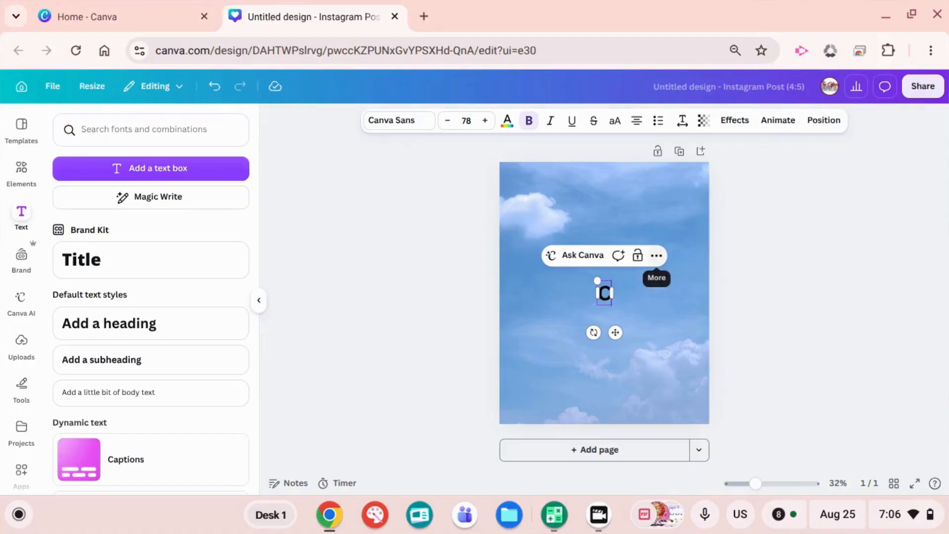
{"action": "type", "text": "h"}
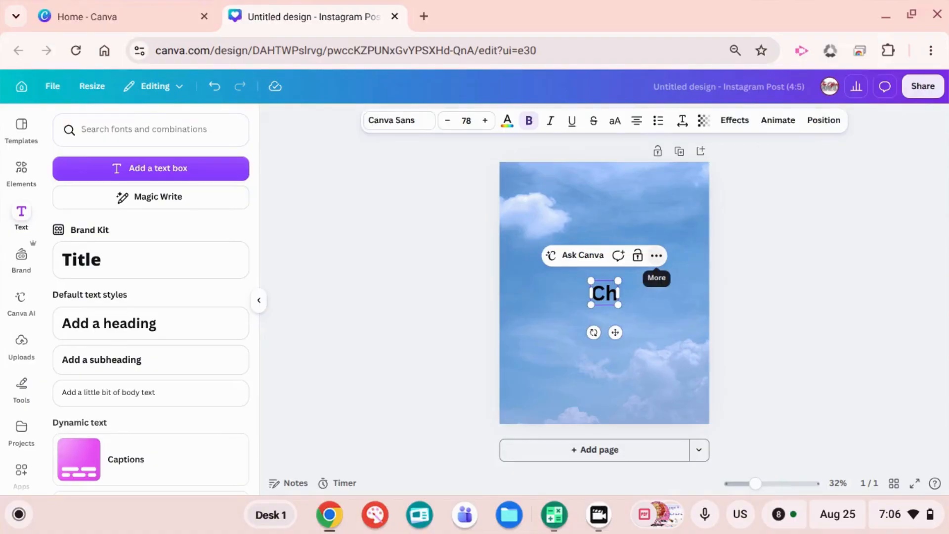
{"action": "type", "text": "ar"}
{"action": "key", "text": "BackSpace"}
{"action": "key", "text": "BackSpace"}
{"action": "key", "text": "BackSpace"}
{"action": "type", "text": "reate Yo"}
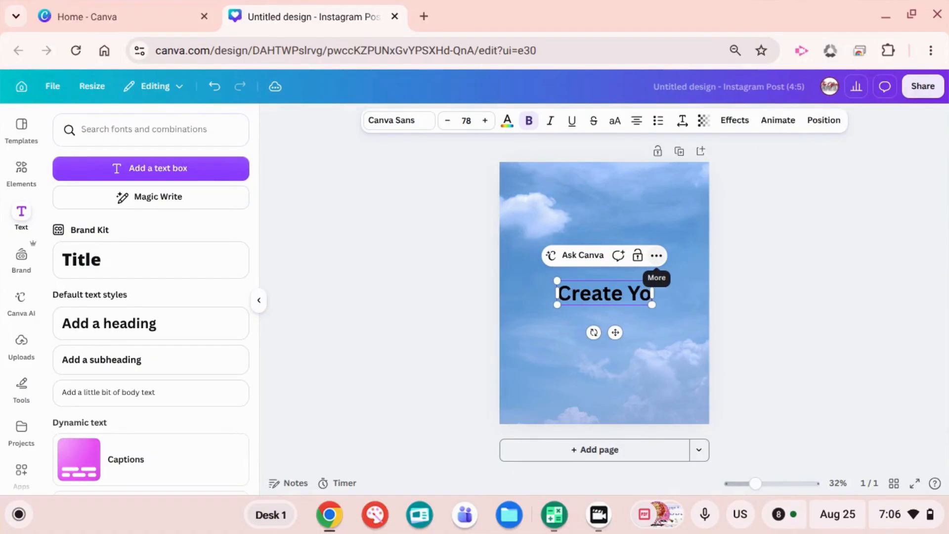
{"action": "type", "text": "ur Dream"}
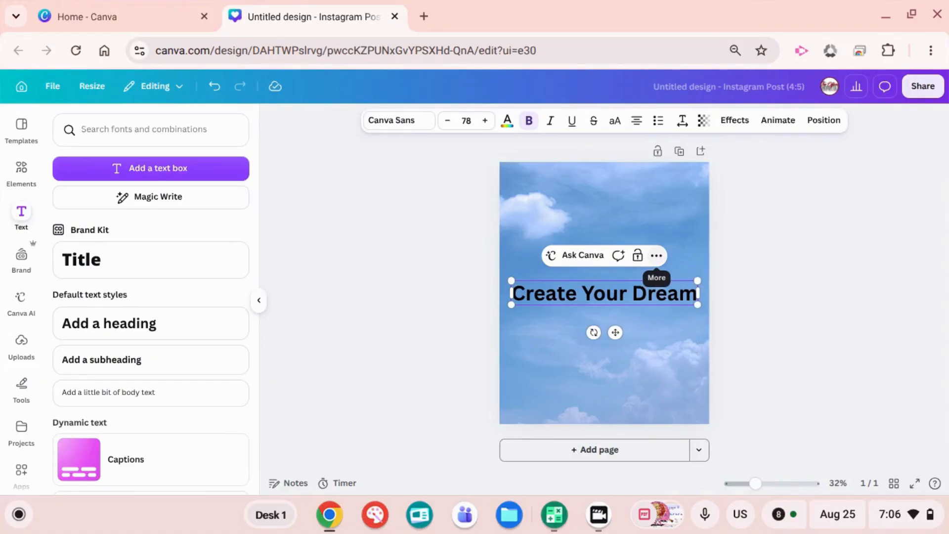
{"action": "type", "text": " Business"}
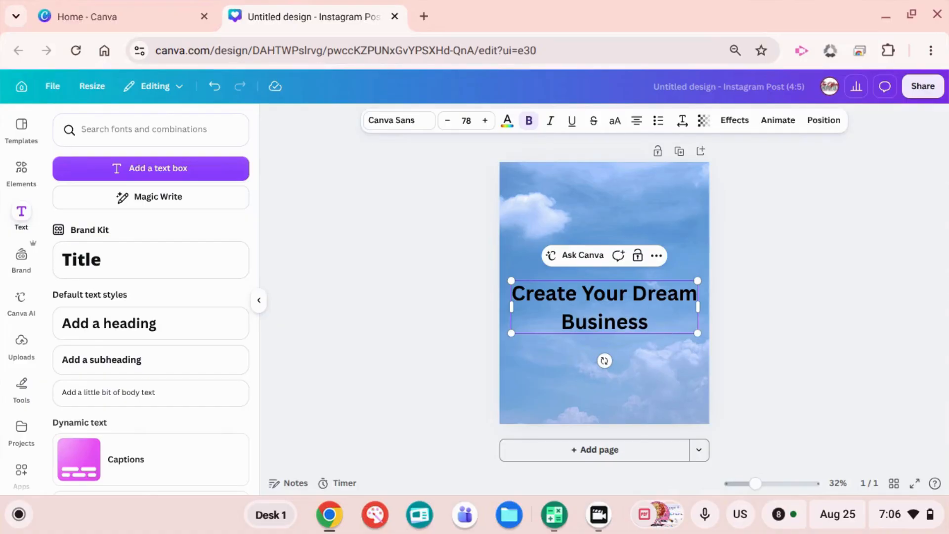
- Replace the heading text with "Have A Awesome Day" and accept the suggested correction so it reads "Have an Awesome Day!"
{"action": "left_click_drag", "start_coordinate": [665, 323], "coordinate": [510, 293]}
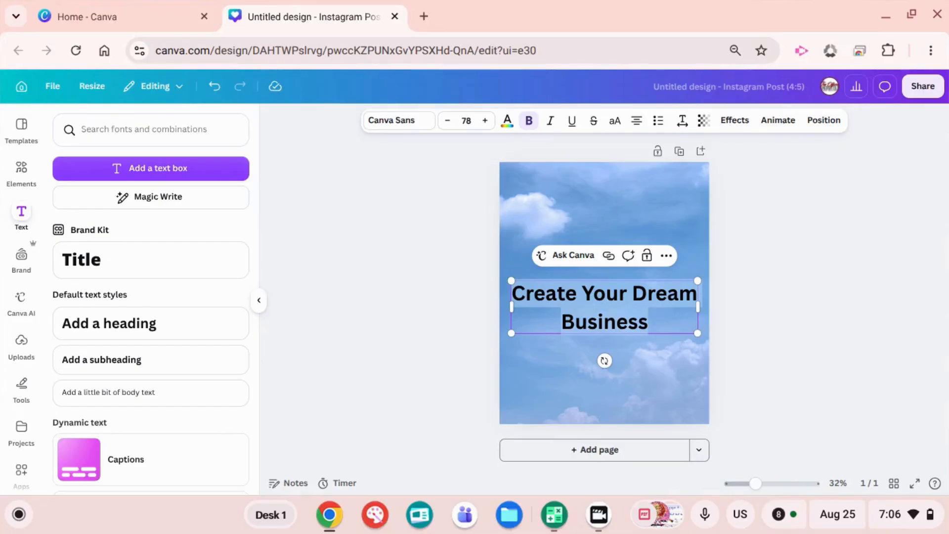
{"action": "type", "text": "Have A"}
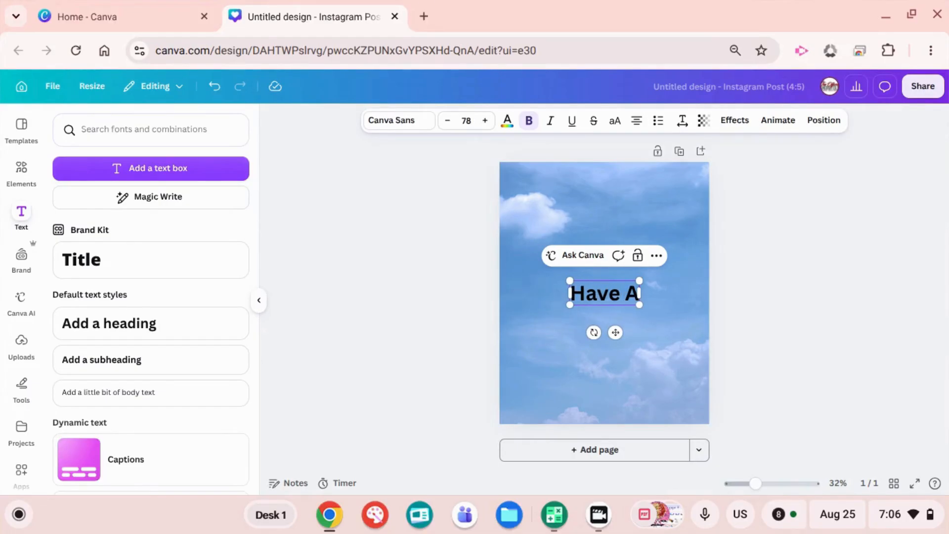
{"action": "type", "text": " B"}
{"action": "key", "text": "BackSpace"}
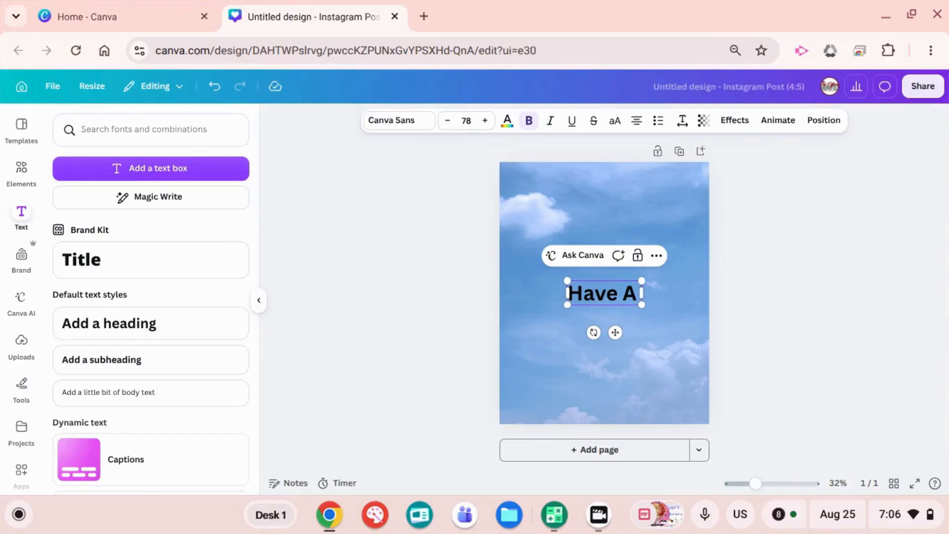
{"action": "type", "text": "Aweso"}
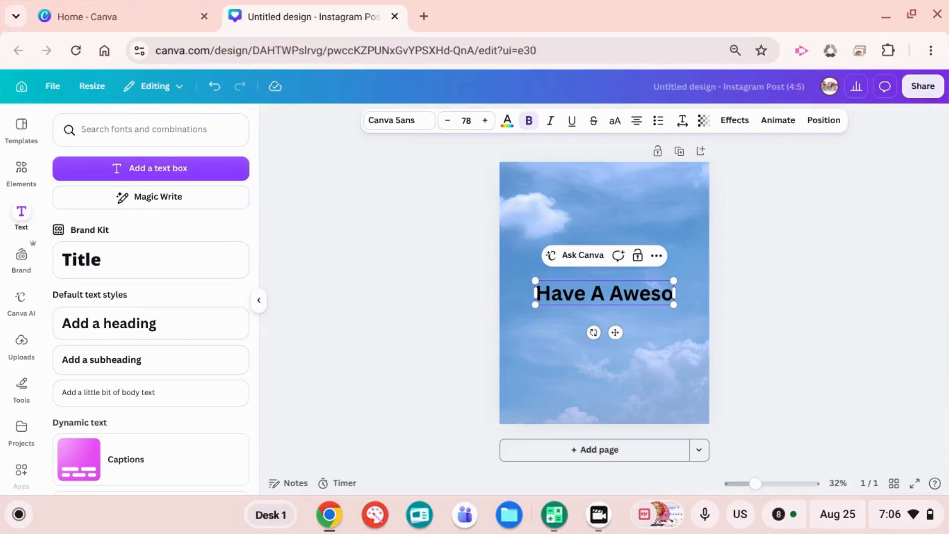
{"action": "type", "text": "me Day"}
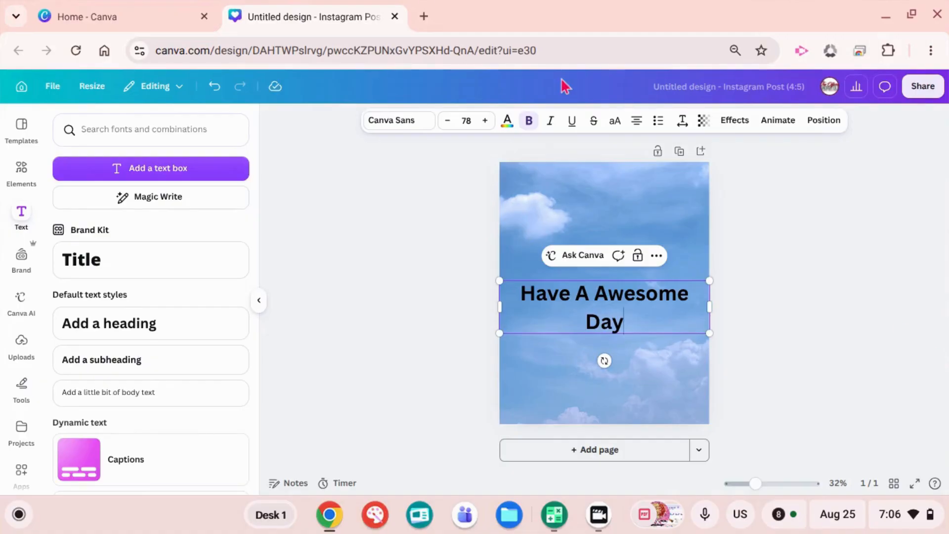
{"action": "left_click", "coordinate": [590, 297]}
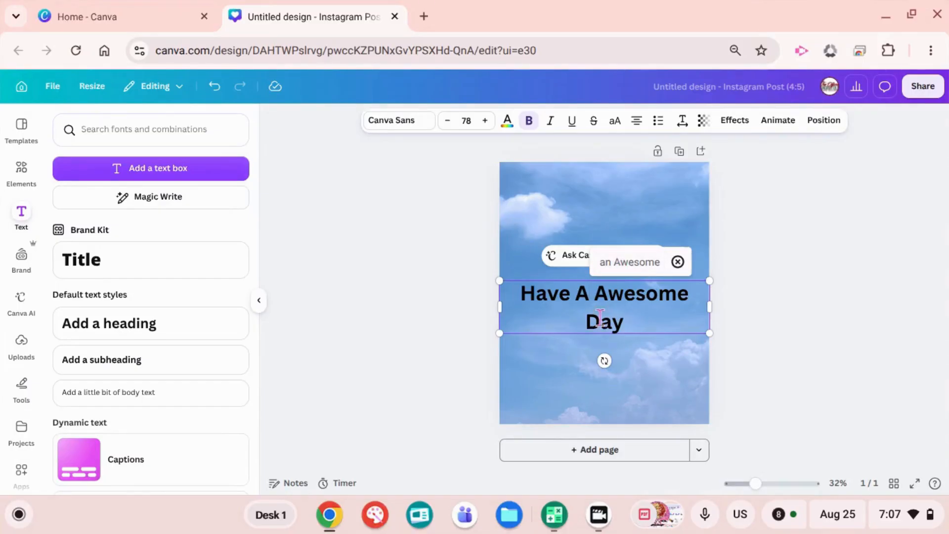
{"action": "left_click", "coordinate": [639, 266]}
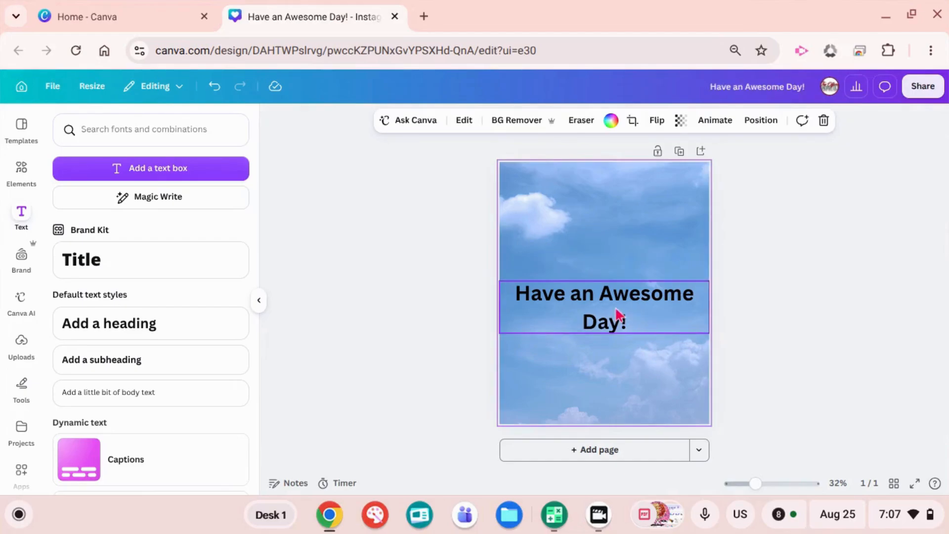
{"action": "left_click", "coordinate": [617, 313]}
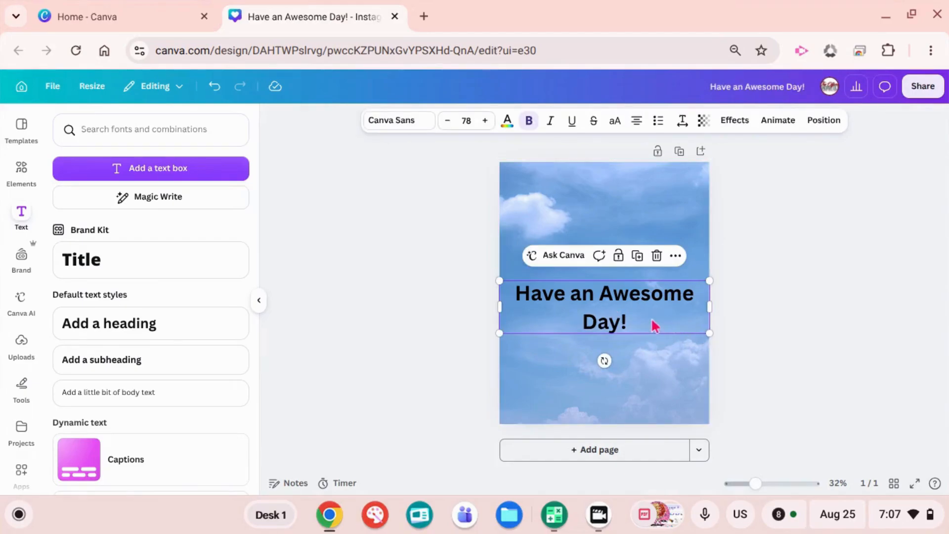
{"action": "left_click", "coordinate": [650, 325]}
{"action": "mouse_move", "coordinate": [711, 333]}
{"action": "left_mouse_down"}
{"action": "mouse_move", "coordinate": [685, 324]}
{"action": "mouse_move", "coordinate": [730, 363]}
{"action": "mouse_move", "coordinate": [678, 326]}
{"action": "mouse_move", "coordinate": [709, 332]}
{"action": "left_mouse_up"}
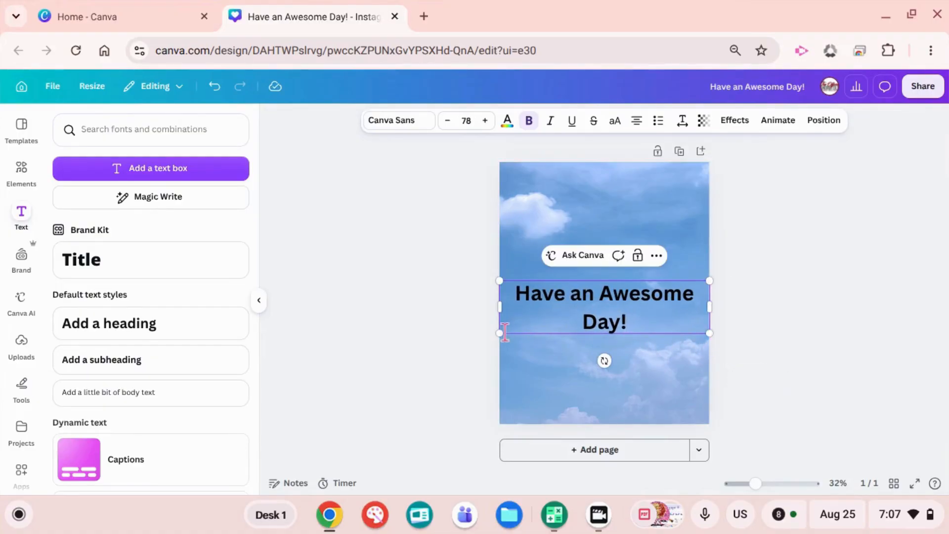
{"action": "left_click_drag", "start_coordinate": [498, 338], "coordinate": [509, 364]}
{"action": "mouse_move", "coordinate": [717, 270]}
{"action": "left_mouse_down"}
{"action": "mouse_move", "coordinate": [769, 236]}
{"action": "mouse_move", "coordinate": [689, 284]}
{"action": "mouse_move", "coordinate": [709, 285]}
{"action": "left_mouse_up"}
{"action": "mouse_move", "coordinate": [501, 281]}
{"action": "left_mouse_down"}
{"action": "mouse_move", "coordinate": [464, 257]}
{"action": "mouse_move", "coordinate": [506, 256]}
{"action": "mouse_move", "coordinate": [500, 280]}
{"action": "left_mouse_up"}
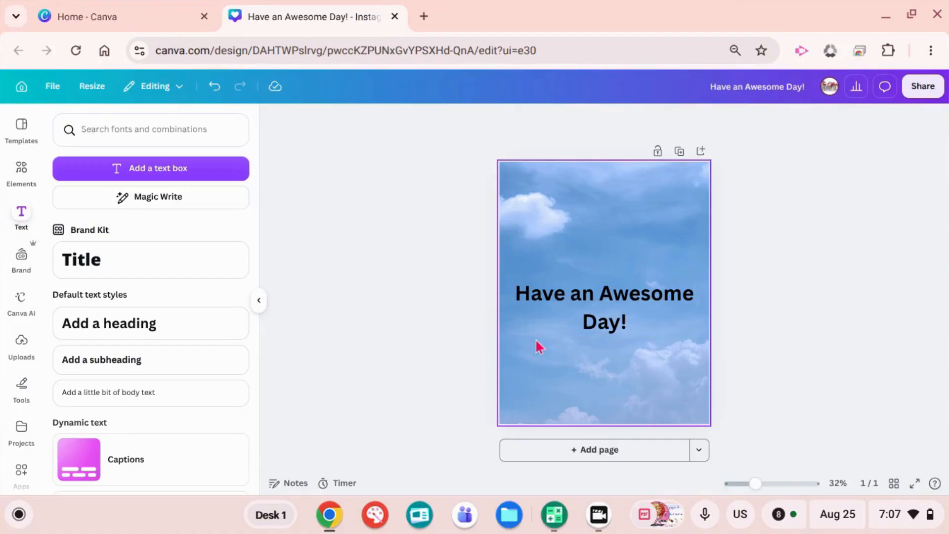
- Open the font choices for the heading and examine the font categories and the starred, recommended, recently used, uploaded and popular fonts
{"action": "left_click", "coordinate": [591, 313]}
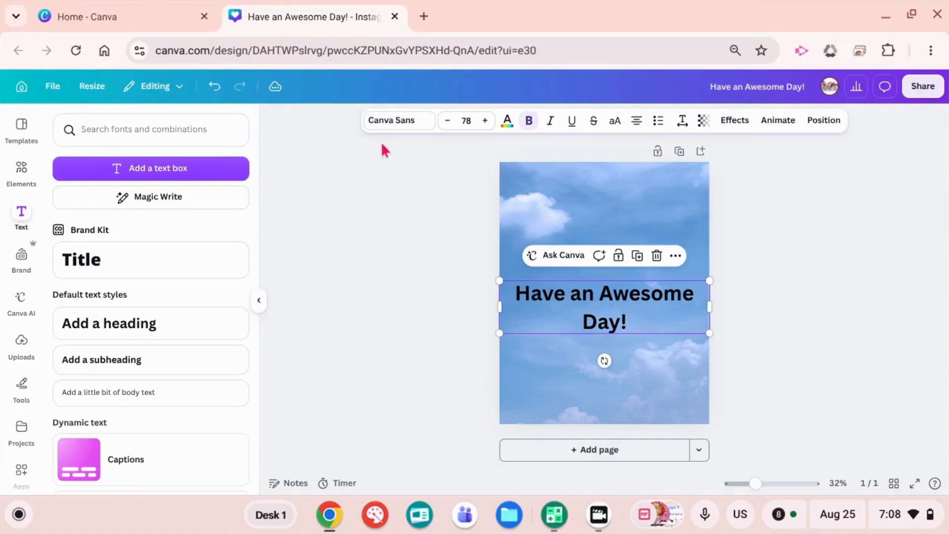
{"action": "left_click", "coordinate": [390, 126]}
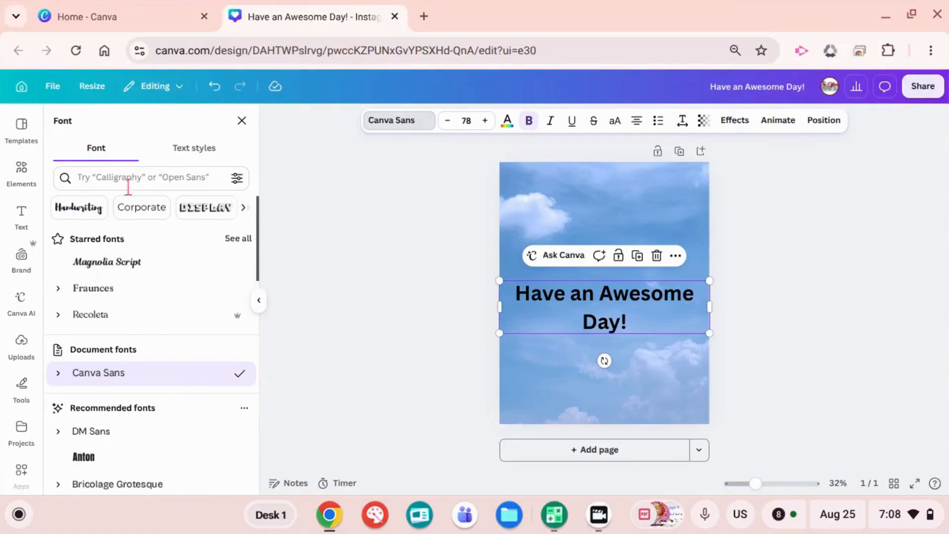
{"action": "scroll", "coordinate": [140, 339], "scroll_direction": "down", "scroll_amount": 1}
{"action": "scroll", "coordinate": [173, 327], "scroll_direction": "up", "scroll_amount": 1}
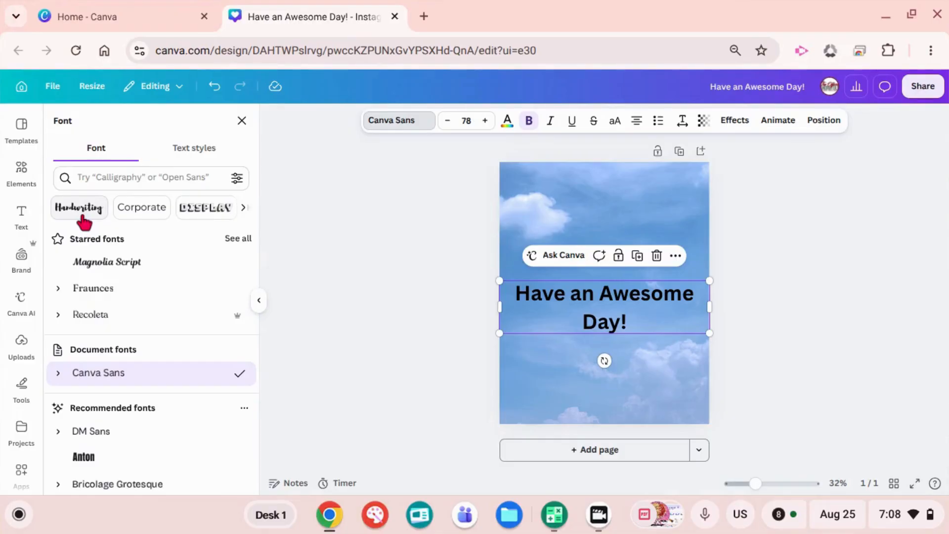
{"action": "left_click", "coordinate": [245, 211]}
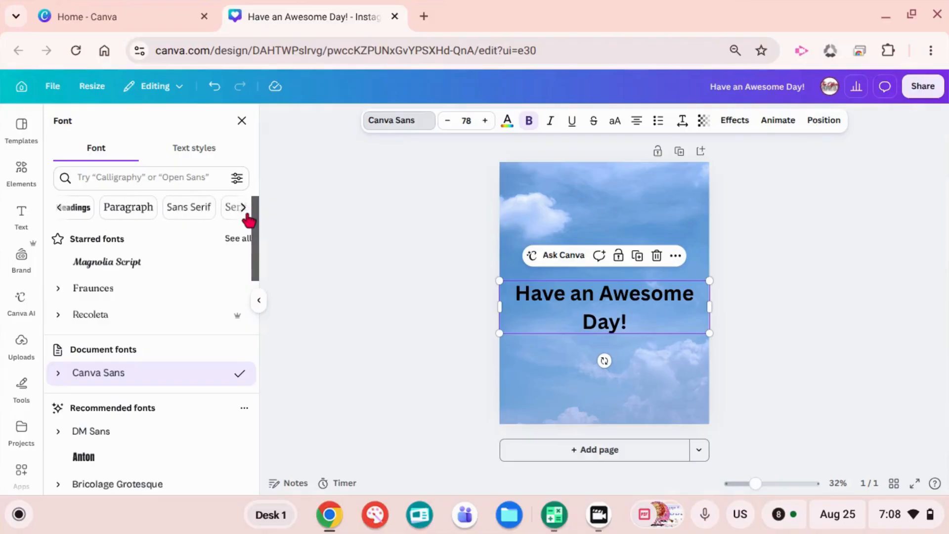
{"action": "left_click", "coordinate": [244, 207]}
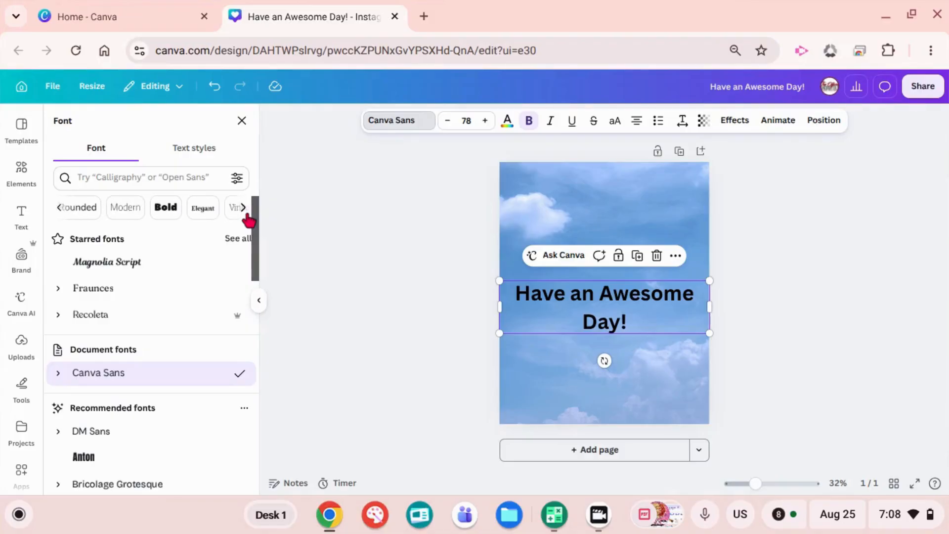
{"action": "left_click", "coordinate": [58, 210]}
{"action": "left_click", "coordinate": [58, 210]}
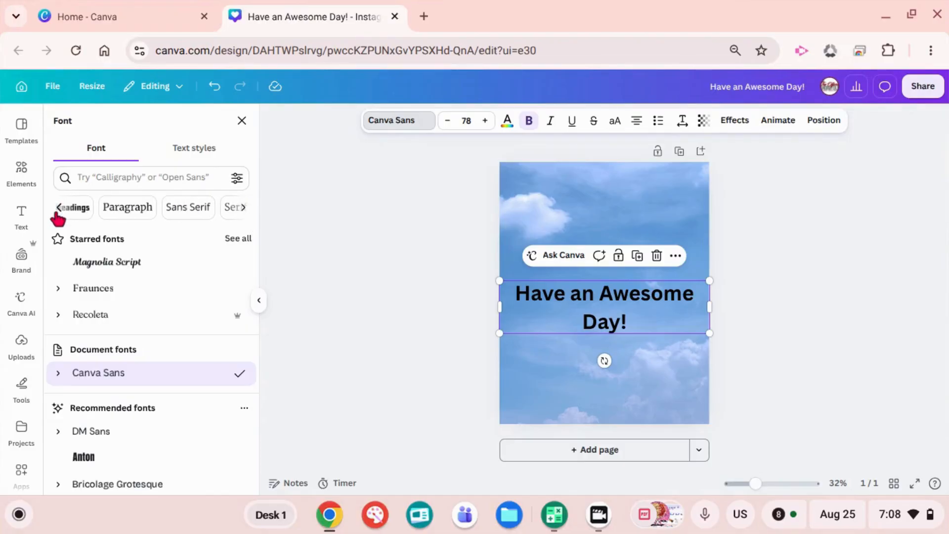
{"action": "left_click", "coordinate": [58, 210]}
{"action": "scroll", "coordinate": [176, 357], "scroll_direction": "down", "scroll_amount": 3}
{"action": "scroll", "coordinate": [179, 356], "scroll_direction": "down", "scroll_amount": 3}
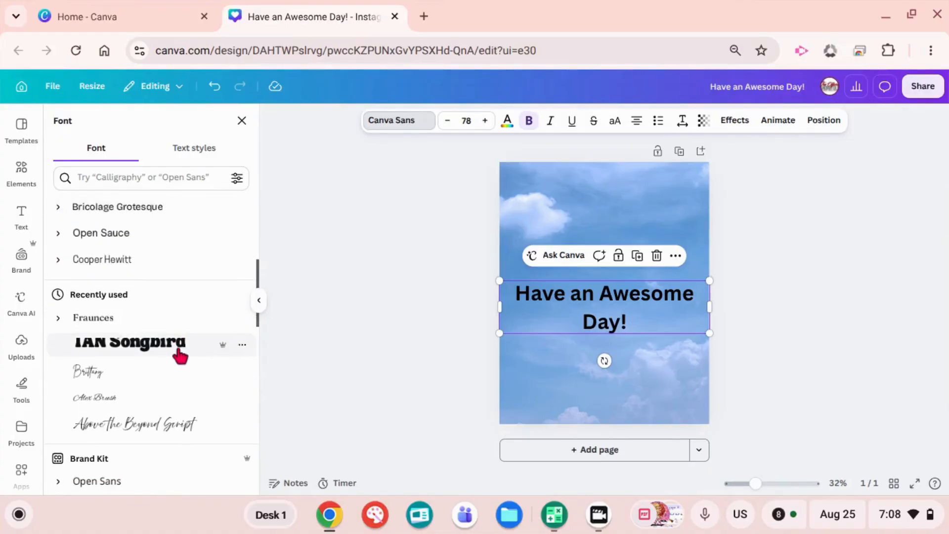
{"action": "scroll", "coordinate": [180, 355], "scroll_direction": "down", "scroll_amount": 3}
{"action": "scroll", "coordinate": [180, 356], "scroll_direction": "down", "scroll_amount": 3}
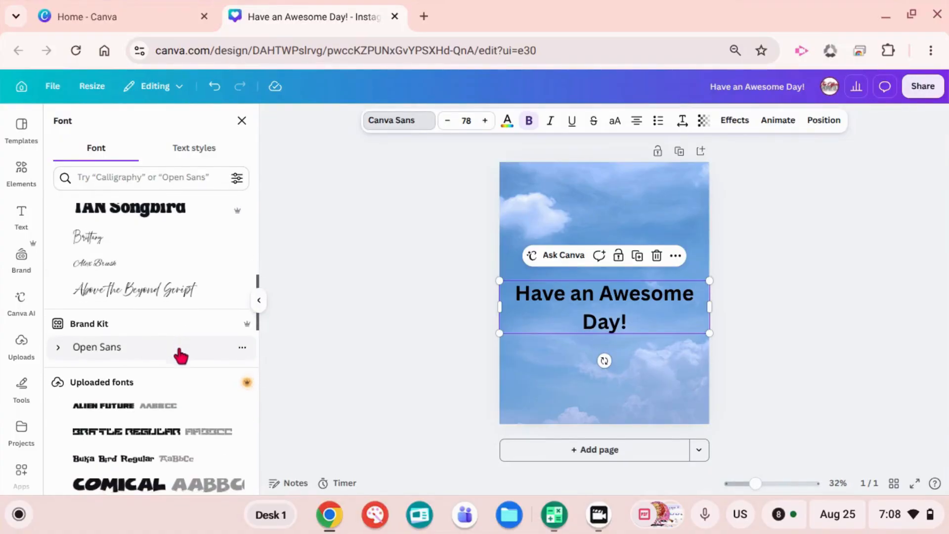
{"action": "scroll", "coordinate": [179, 353], "scroll_direction": "down", "scroll_amount": 3}
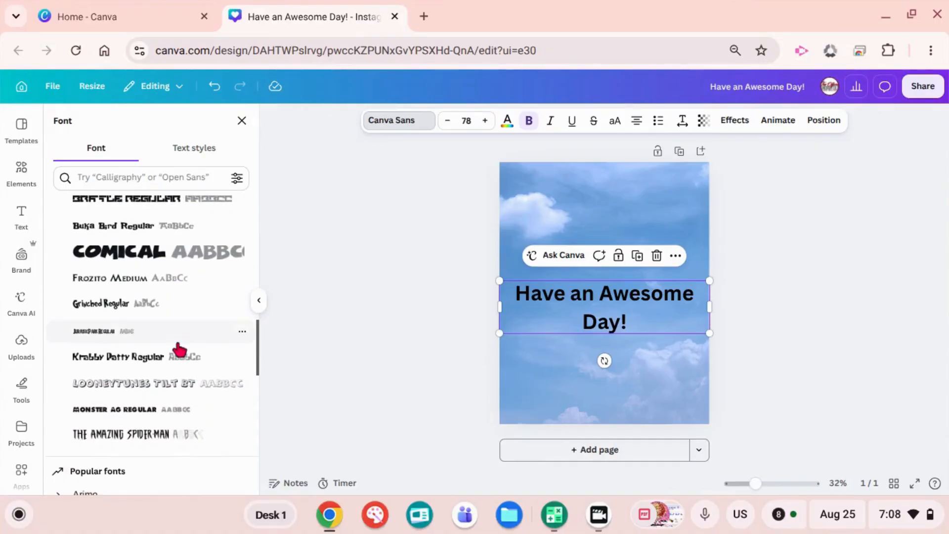
{"action": "scroll", "coordinate": [180, 351], "scroll_direction": "down", "scroll_amount": 6}
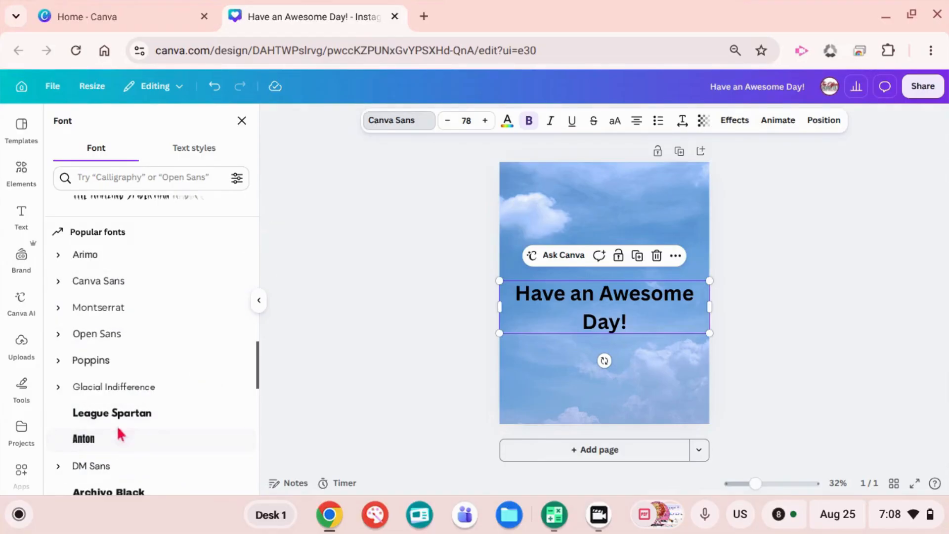
- Apply the popular fonts Anton, Montserrat, Poppins and League Spartan in turn to the "Have an Awesome Day!" heading
{"action": "left_click", "coordinate": [105, 446]}
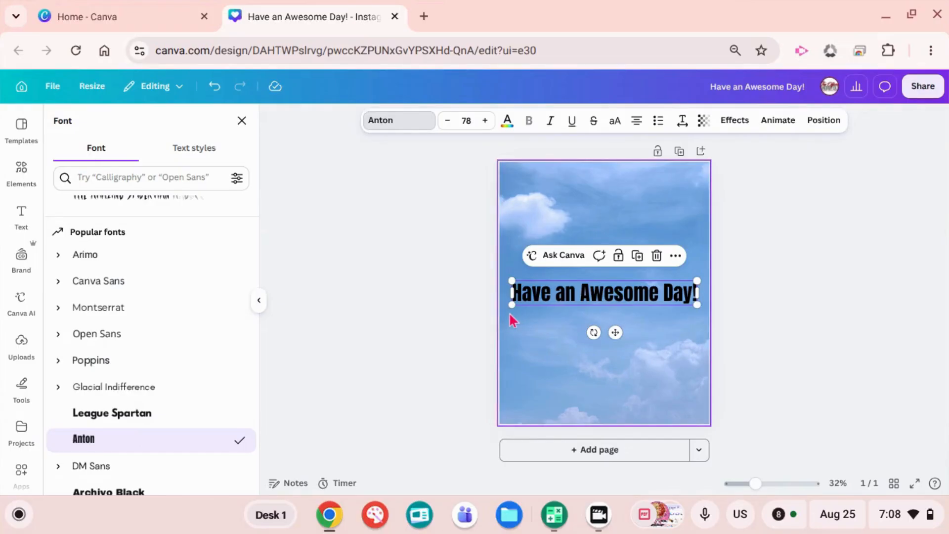
{"action": "left_click", "coordinate": [167, 317]}
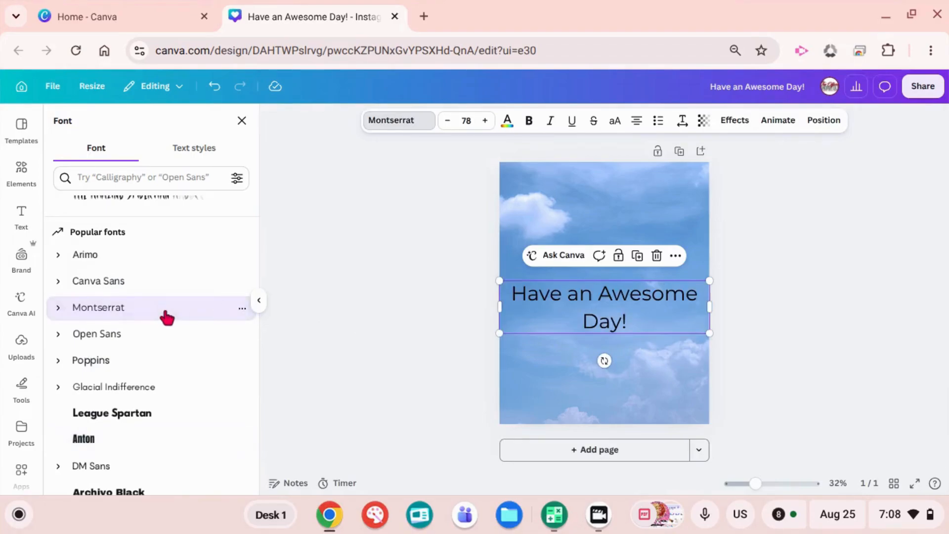
{"action": "left_click", "coordinate": [141, 370]}
{"action": "left_click", "coordinate": [117, 422]}
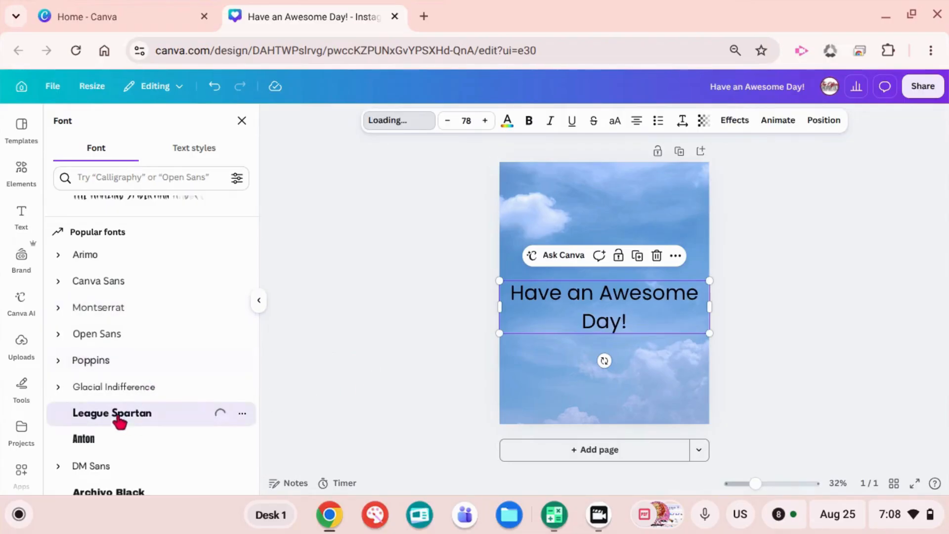
- Apply the Anton font to the "Have an Awesome Day!" heading and increase its font size to 91
{"action": "left_click", "coordinate": [82, 439]}
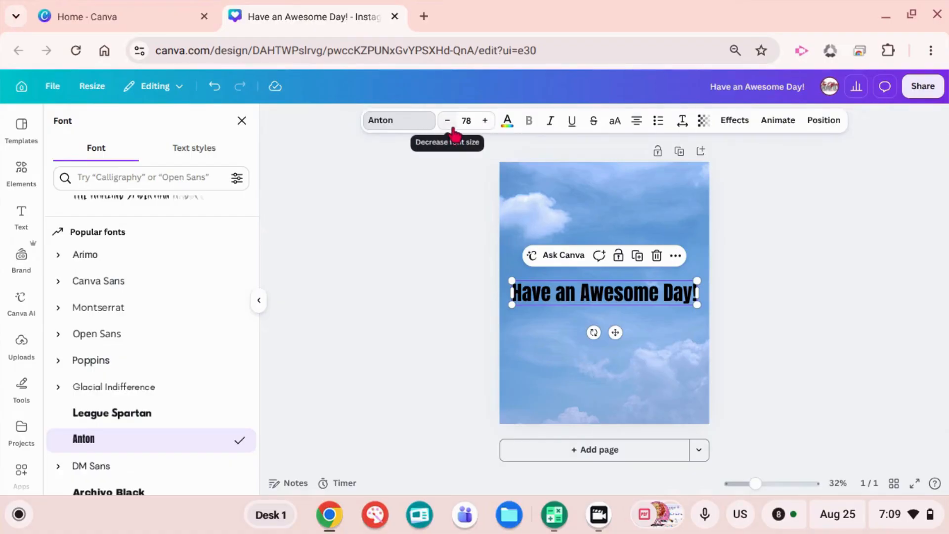
{"action": "left_click", "coordinate": [486, 121]}
{"action": "left_click", "coordinate": [485, 121]}
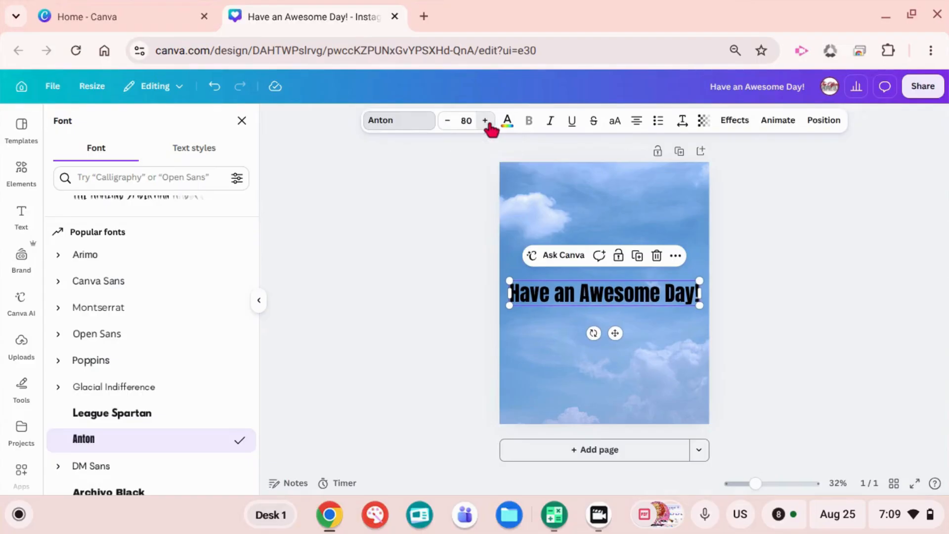
{"action": "left_click", "coordinate": [485, 121]}
{"action": "left_click", "coordinate": [486, 121]}
{"action": "left_click", "coordinate": [488, 124]}
{"action": "left_click", "coordinate": [488, 124]}
{"action": "left_click", "coordinate": [488, 123]}
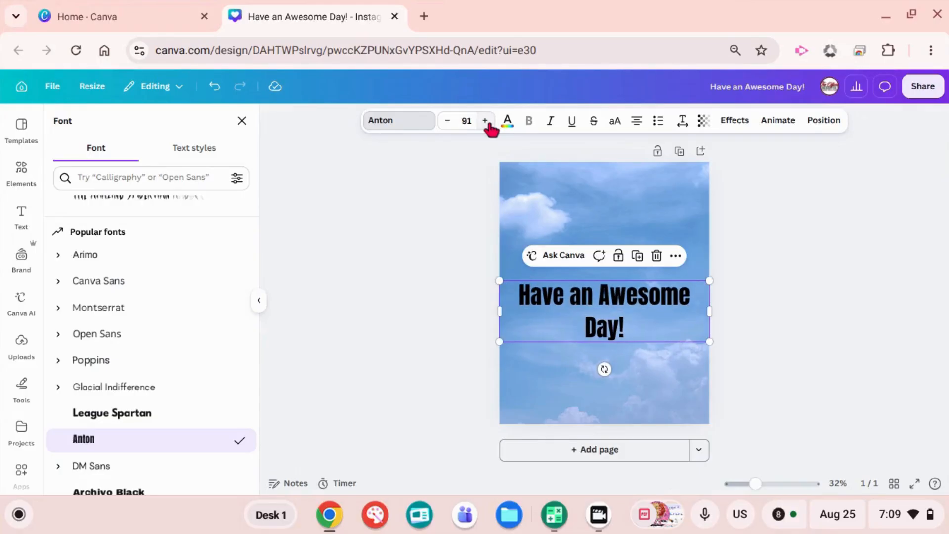
- Reduce the heading's font size to 81 so the text fits on one line
{"action": "left_click", "coordinate": [445, 121]}
{"action": "left_click", "coordinate": [445, 121]}
{"action": "left_click", "coordinate": [445, 120]}
{"action": "left_click", "coordinate": [445, 121]}
{"action": "left_click", "coordinate": [445, 120]}
{"action": "left_click", "coordinate": [445, 121]}
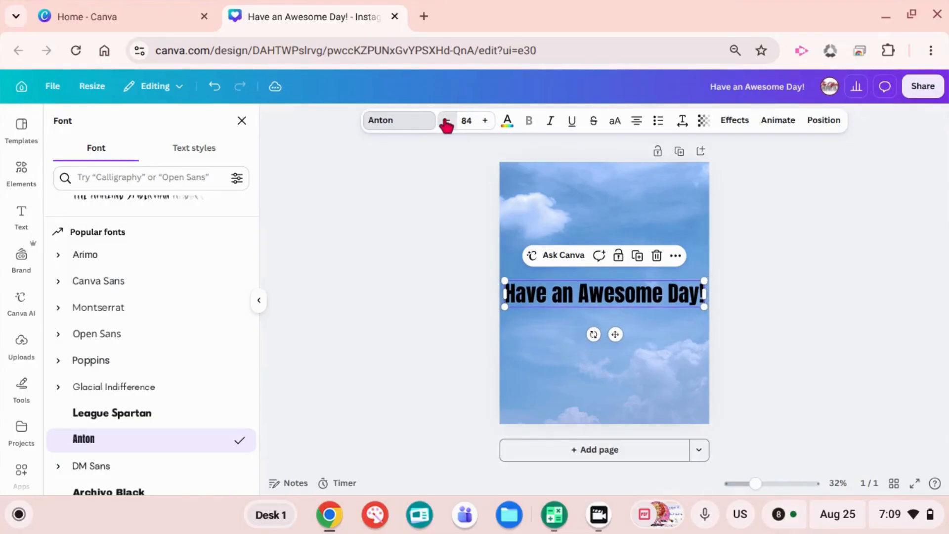
{"action": "left_click", "coordinate": [446, 121]}
{"action": "left_click", "coordinate": [445, 121]}
{"action": "left_click", "coordinate": [446, 121]}
{"action": "left_click", "coordinate": [445, 120]}
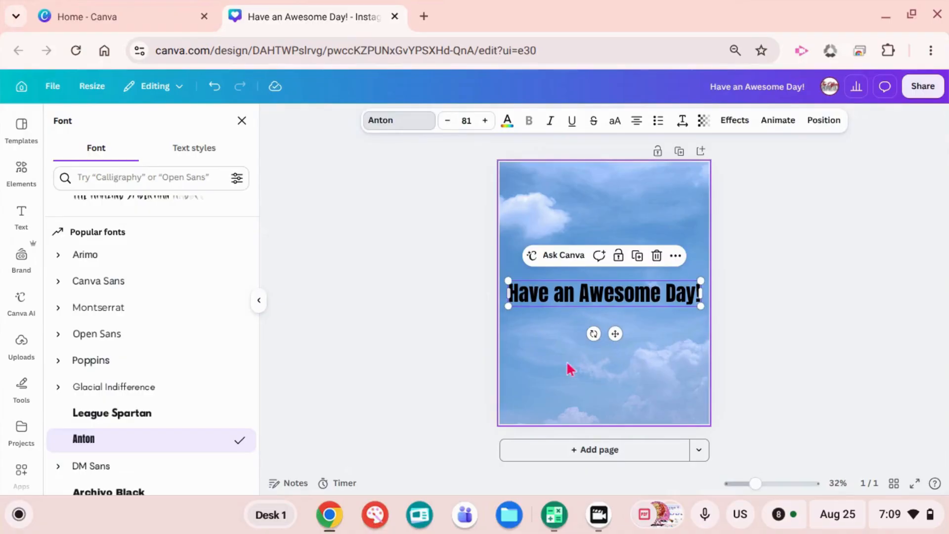
- Mix a custom bright yellow solid color and apply it to the heading text
{"action": "left_click", "coordinate": [508, 123]}
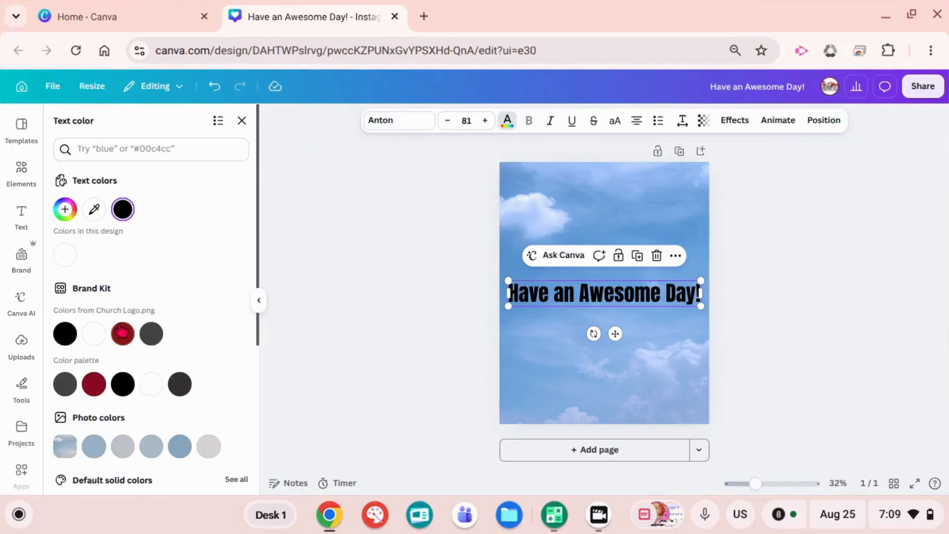
{"action": "scroll", "coordinate": [168, 326], "scroll_direction": "down", "scroll_amount": 1}
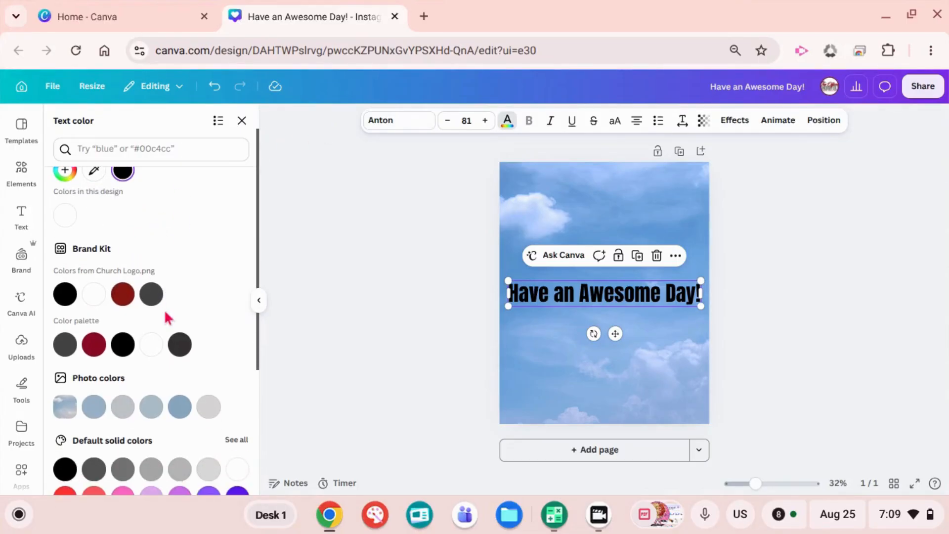
{"action": "scroll", "coordinate": [165, 316], "scroll_direction": "up", "scroll_amount": 2}
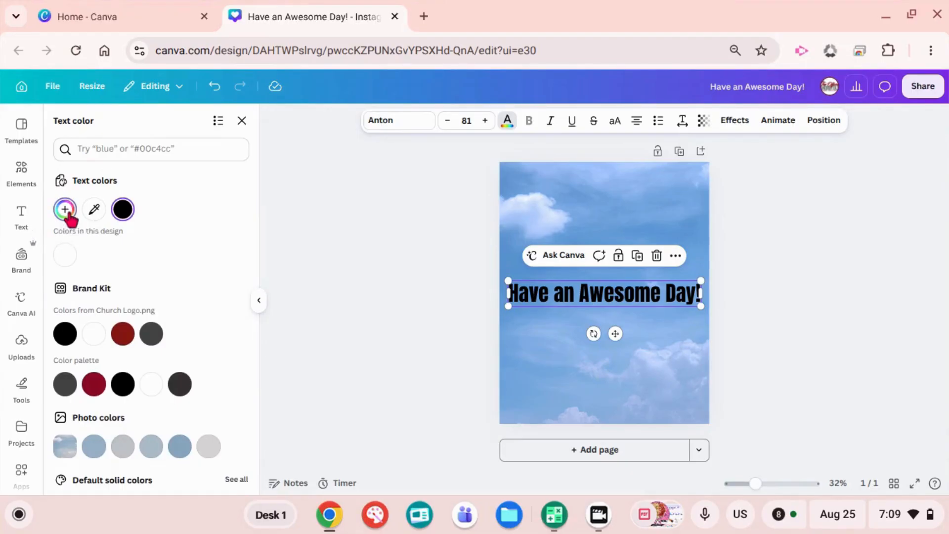
{"action": "left_click", "coordinate": [65, 209]}
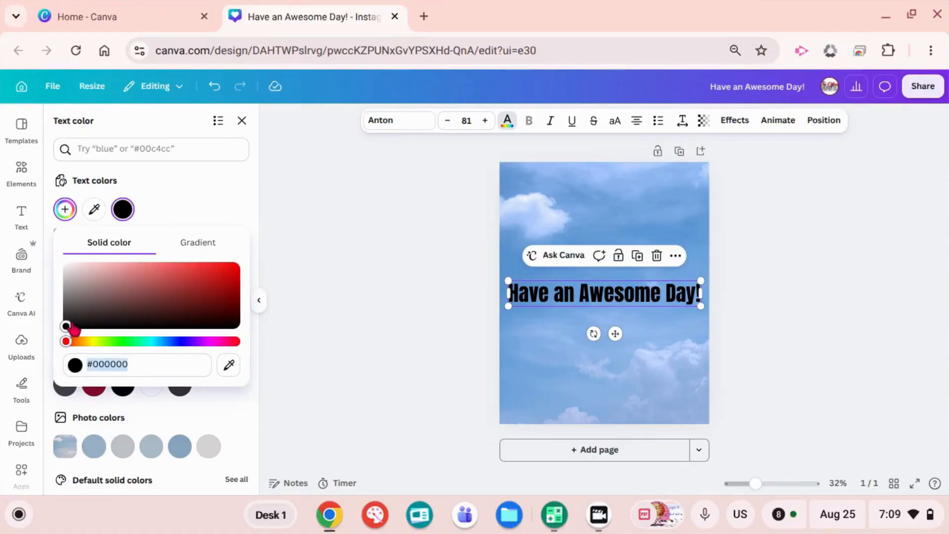
{"action": "left_click_drag", "start_coordinate": [67, 326], "coordinate": [119, 288]}
{"action": "left_click_drag", "start_coordinate": [155, 284], "coordinate": [220, 274]}
{"action": "left_click_drag", "start_coordinate": [159, 348], "coordinate": [209, 347]}
{"action": "left_click_drag", "start_coordinate": [220, 275], "coordinate": [181, 265]}
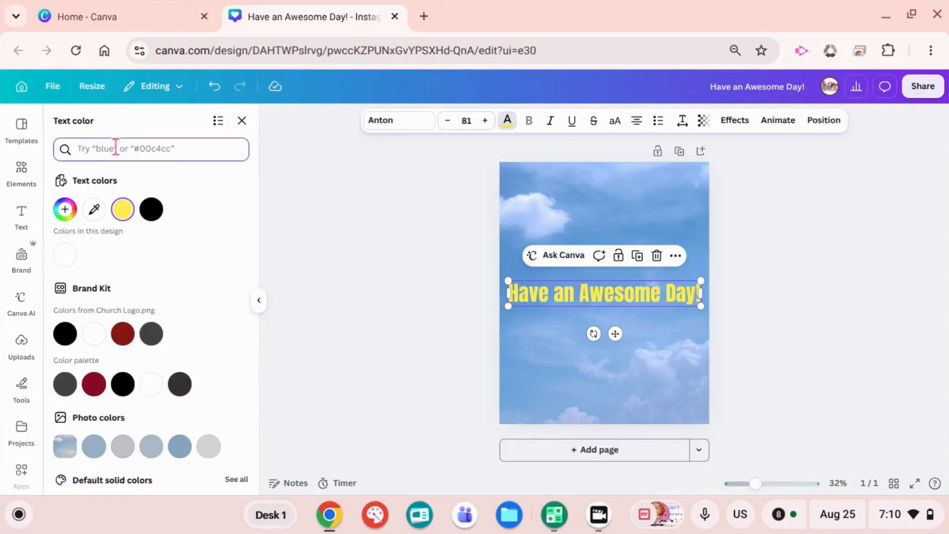
- Search the text colors for "blue", browse the shades and palettes offered, and search for "yellow"
{"action": "type", "text": "blu"}
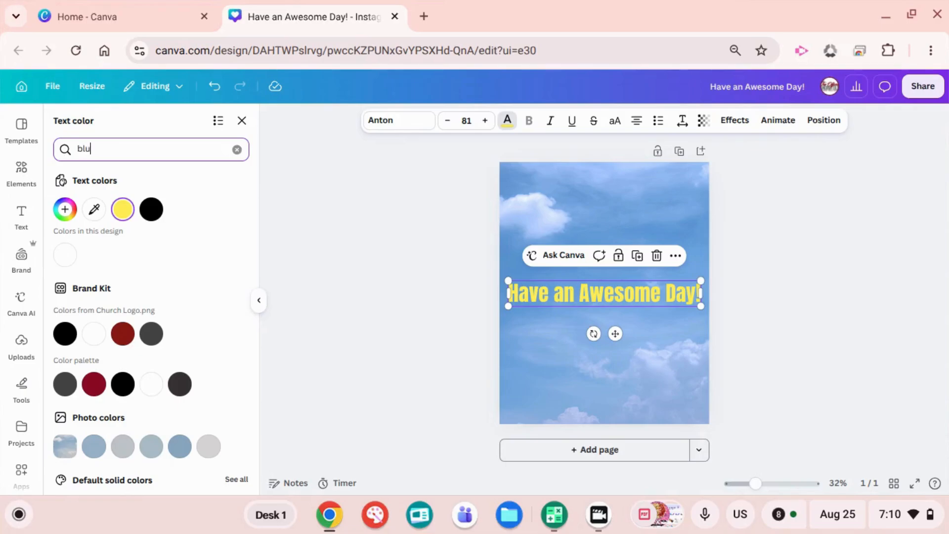
{"action": "type", "text": "e"}
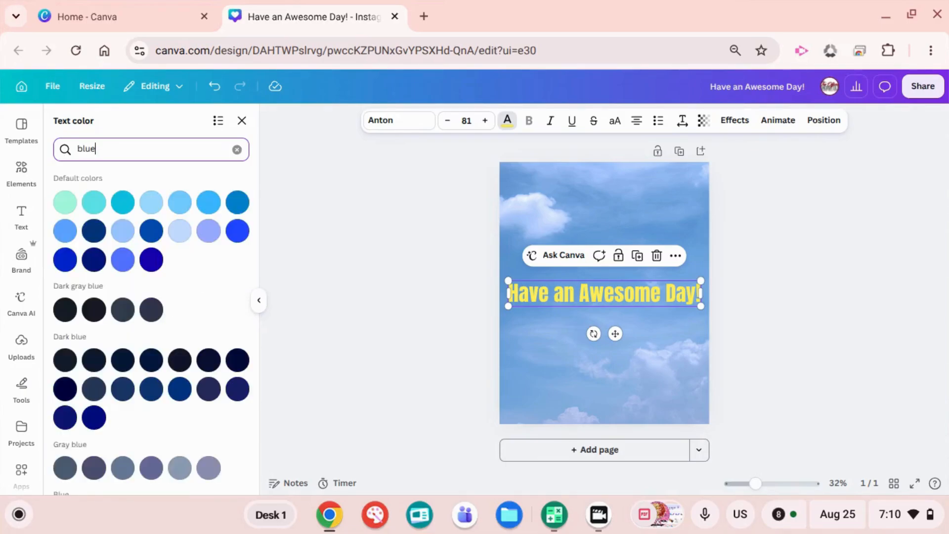
{"action": "scroll", "coordinate": [178, 345], "scroll_direction": "down", "scroll_amount": 15}
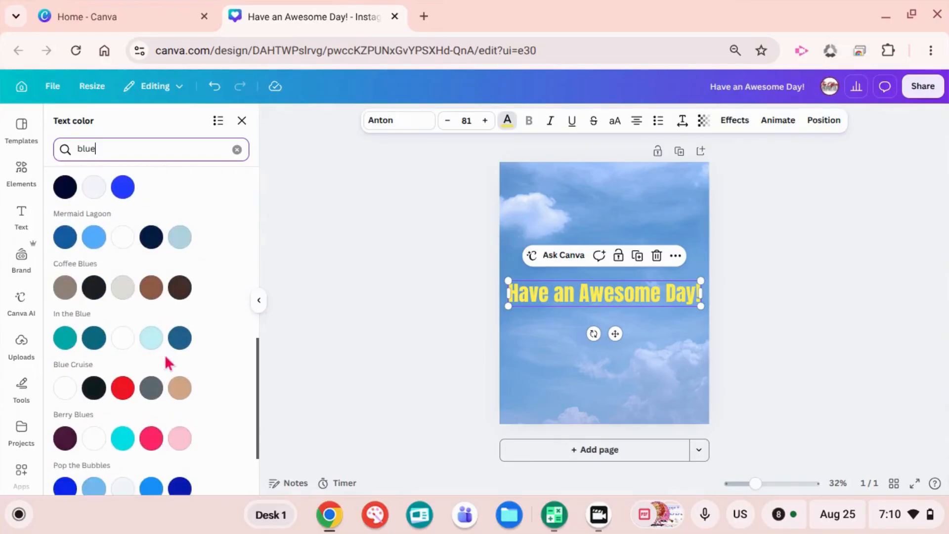
{"action": "scroll", "coordinate": [170, 361], "scroll_direction": "down", "scroll_amount": 2}
{"action": "scroll", "coordinate": [169, 363], "scroll_direction": "up", "scroll_amount": 15}
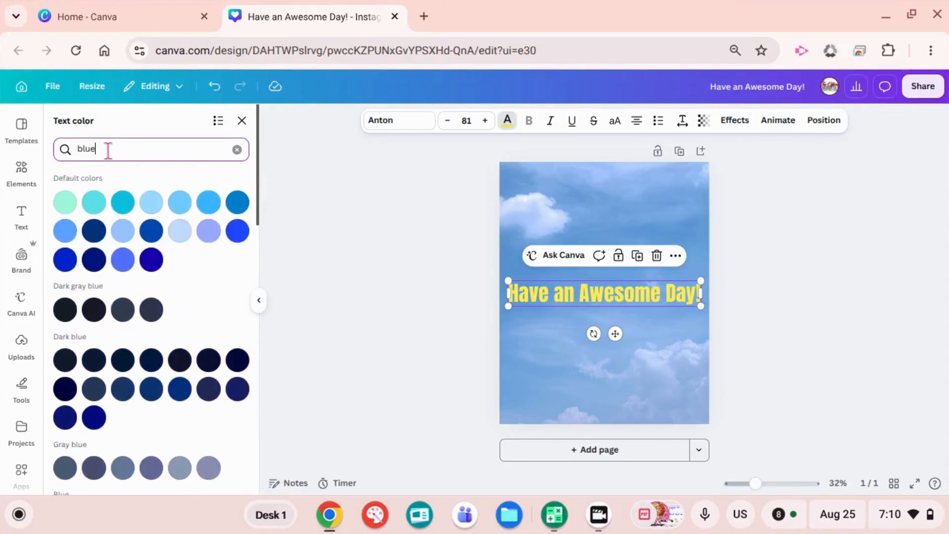
{"action": "left_click_drag", "start_coordinate": [108, 151], "coordinate": [70, 159]}
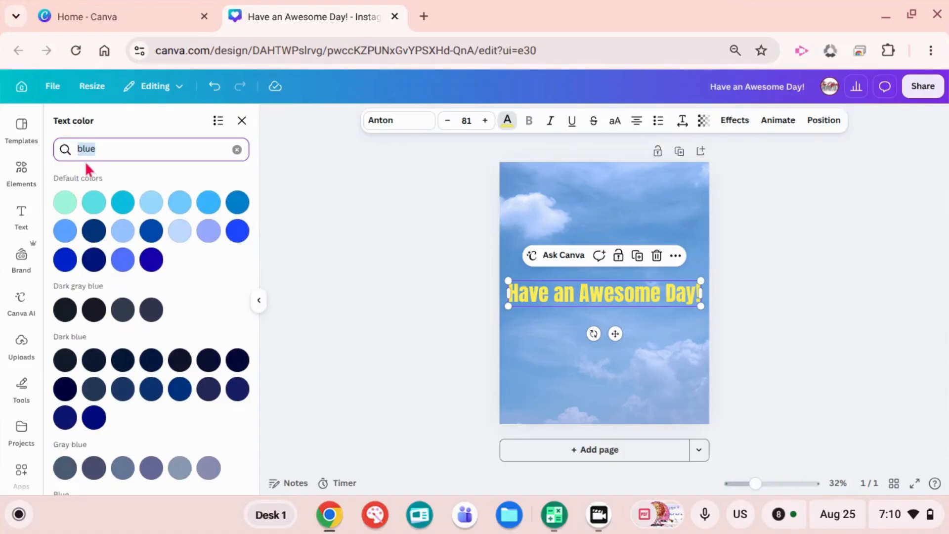
{"action": "type", "text": "yellow"}
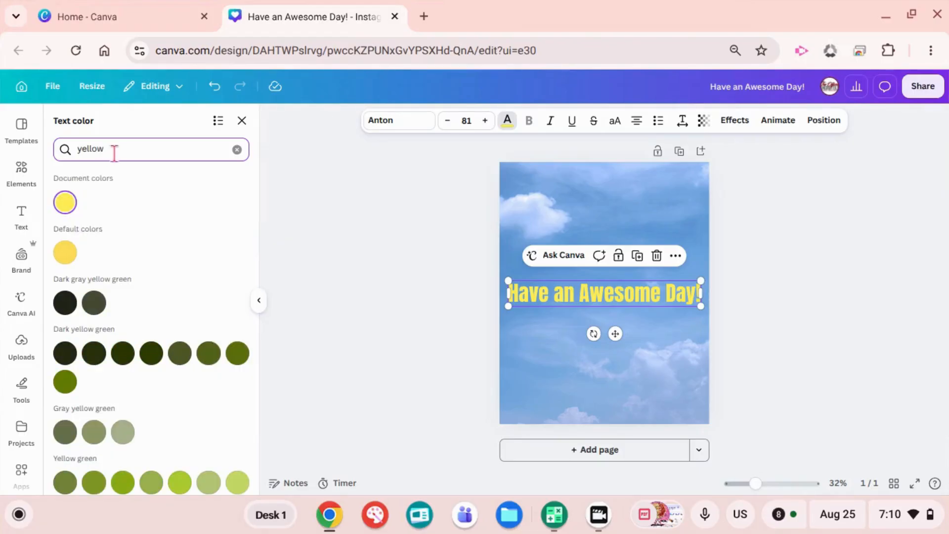
- Search the text colors for "white" and apply a white brand color to the heading
{"action": "left_click_drag", "start_coordinate": [108, 154], "coordinate": [74, 148]}
{"action": "type", "text": "white"}
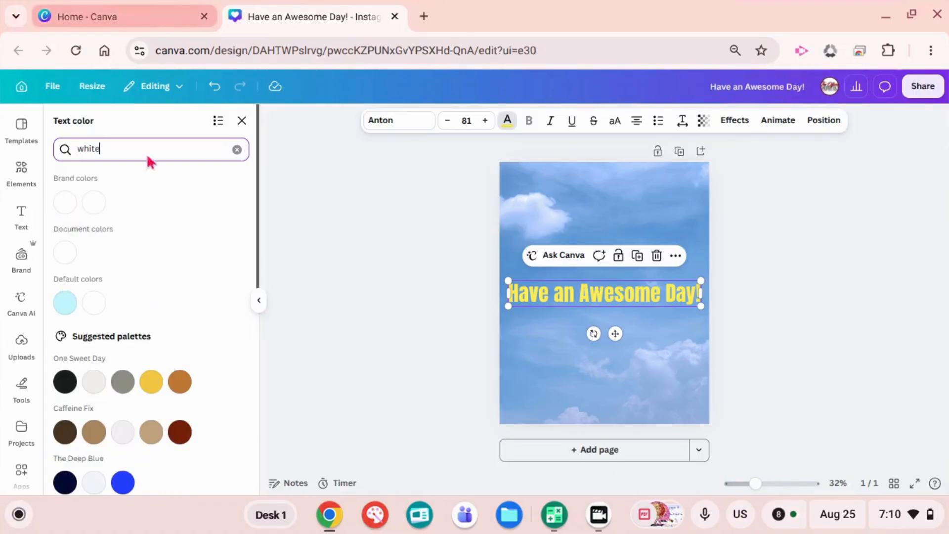
{"action": "left_click", "coordinate": [99, 203]}
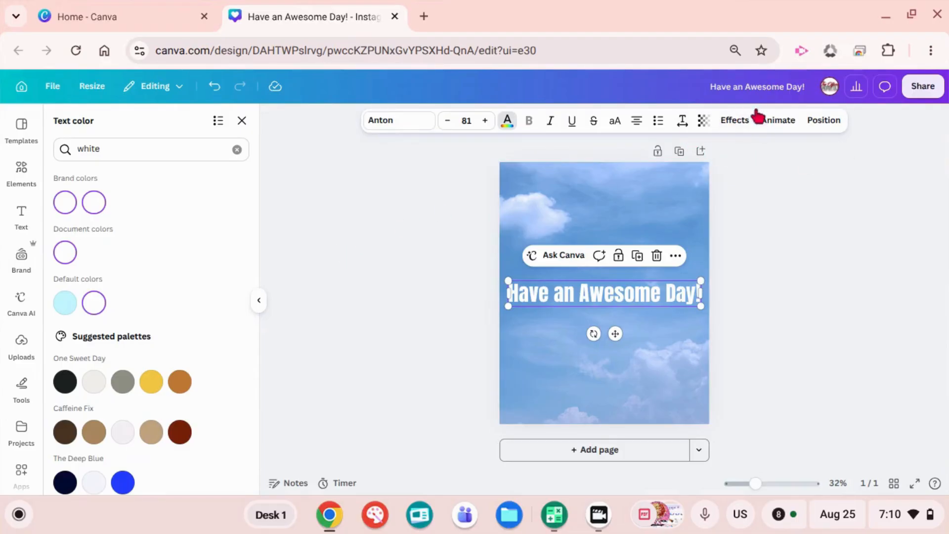
- Try the Drop, Glow, Echo and Neon effects on the heading, and the Background effect with roundness 100
{"action": "left_click", "coordinate": [737, 126]}
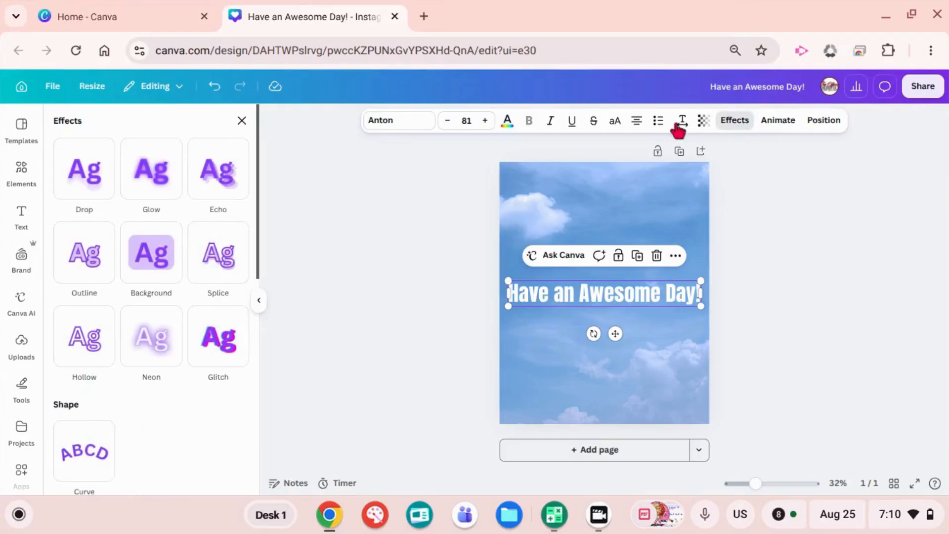
{"action": "left_click", "coordinate": [92, 187]}
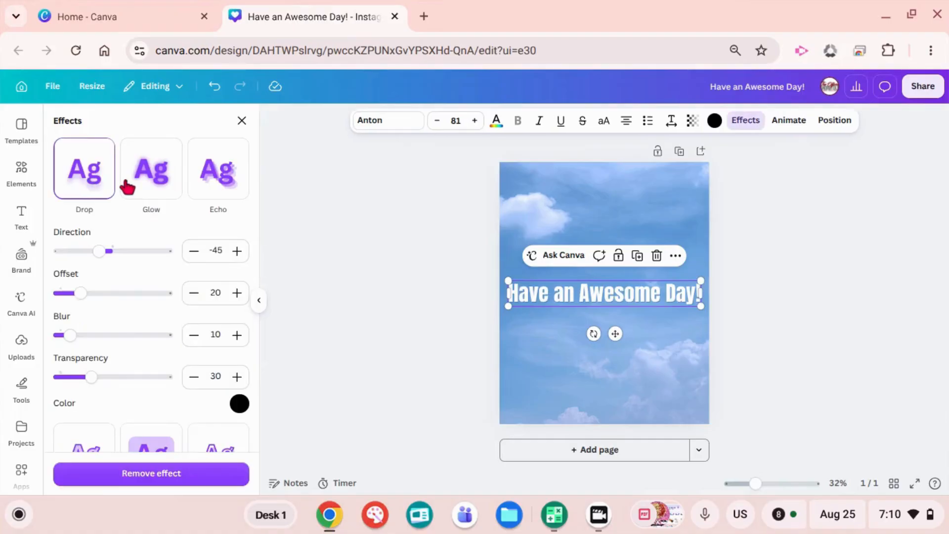
{"action": "left_click", "coordinate": [158, 173]}
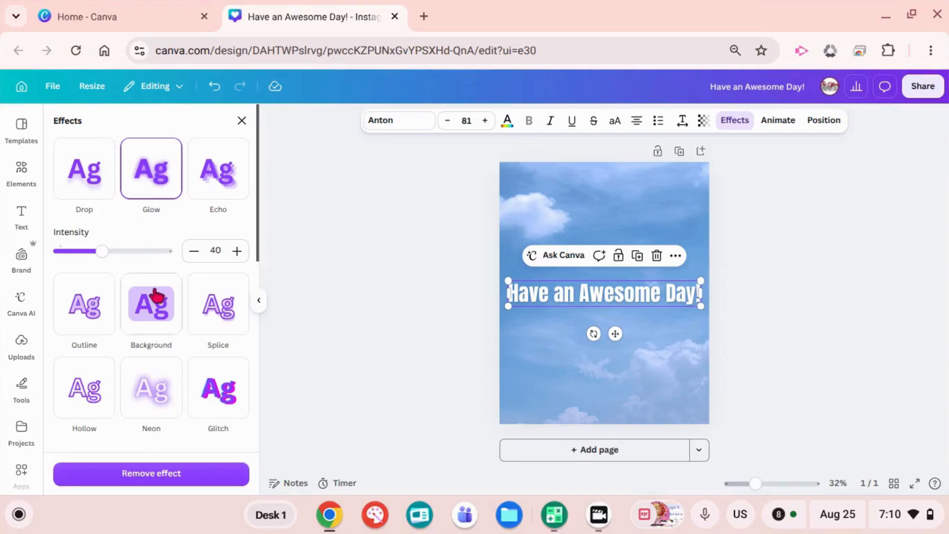
{"action": "left_click", "coordinate": [217, 171]}
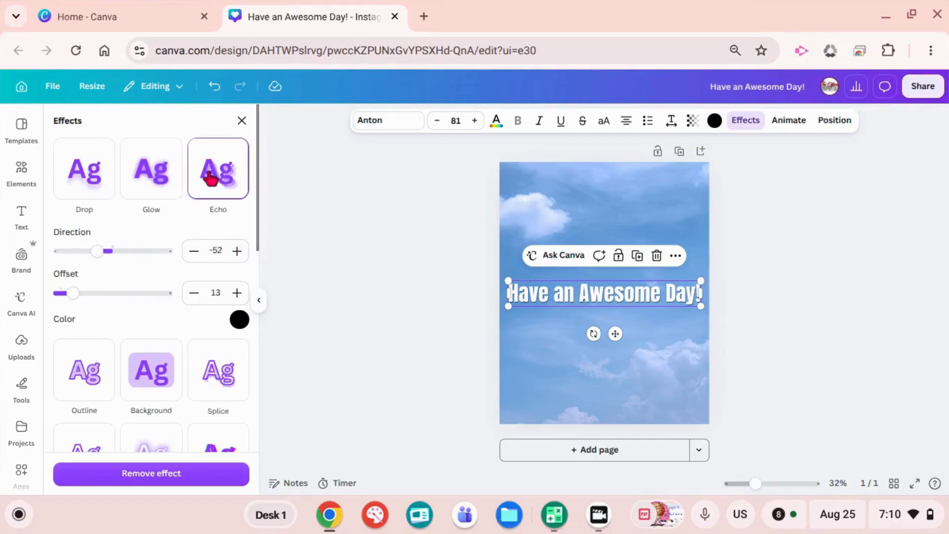
{"action": "scroll", "coordinate": [75, 254], "scroll_direction": "down", "scroll_amount": 2}
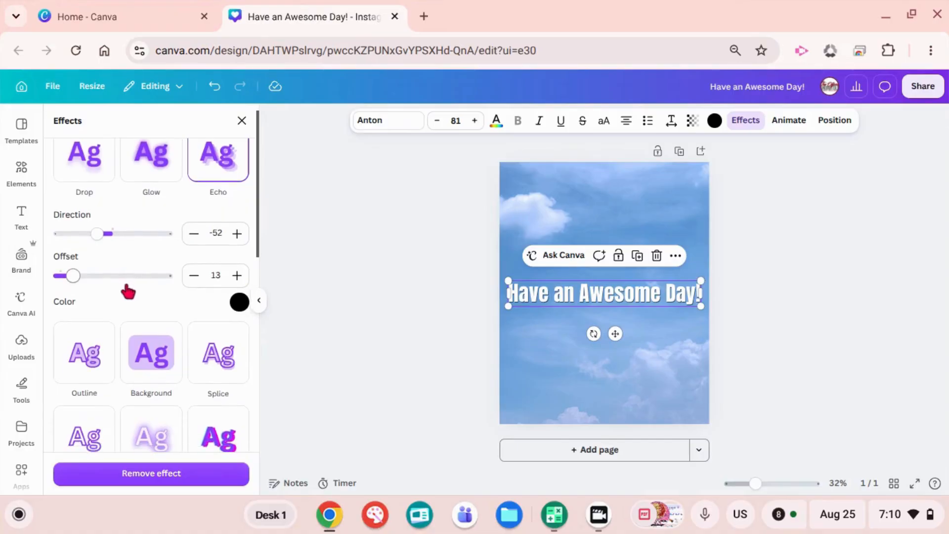
{"action": "scroll", "coordinate": [186, 280], "scroll_direction": "down", "scroll_amount": 3}
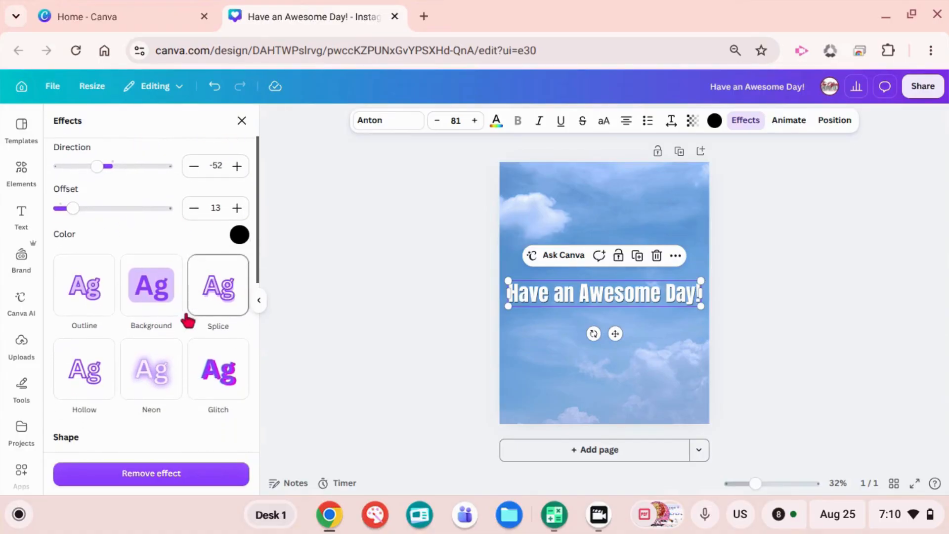
{"action": "left_click", "coordinate": [151, 388]}
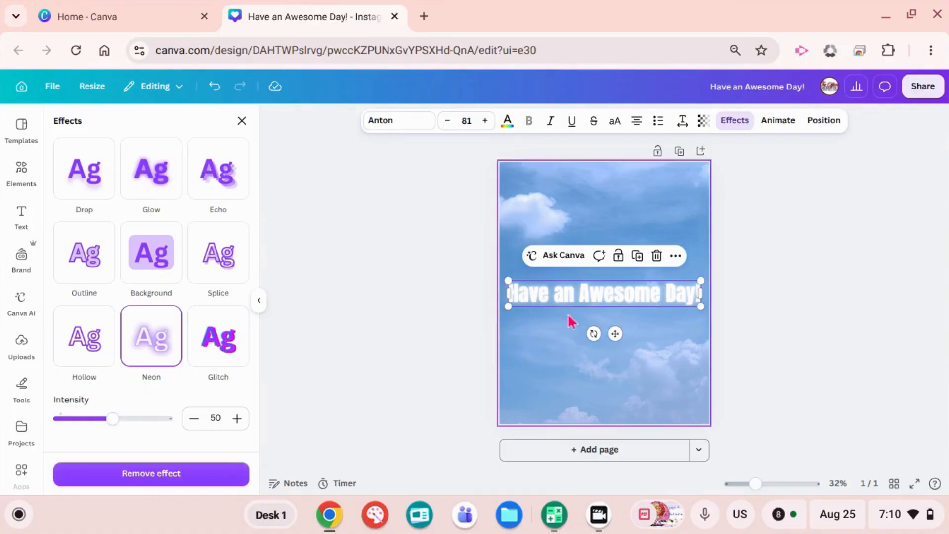
{"action": "left_click", "coordinate": [155, 266]}
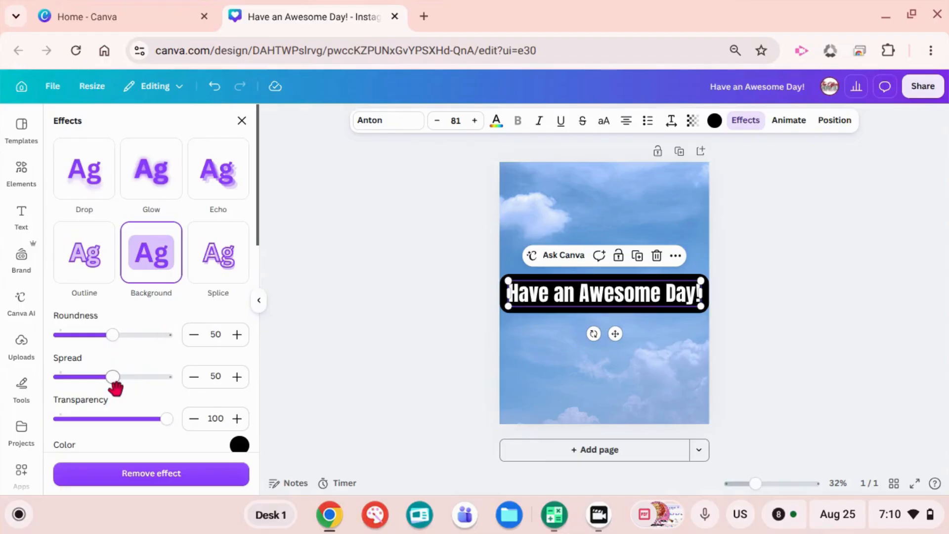
{"action": "left_click_drag", "start_coordinate": [110, 334], "coordinate": [191, 332]}
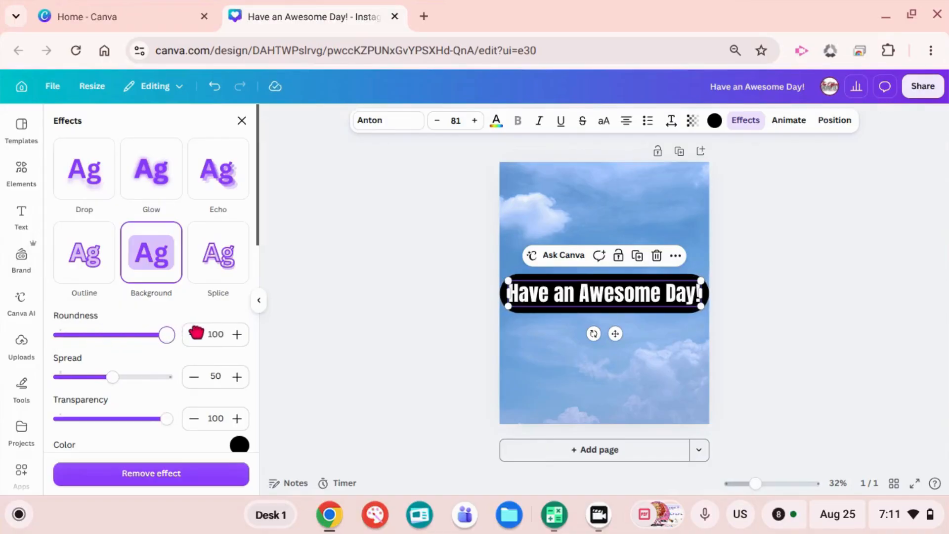
- Apply the Outline effect to the heading with a much greater thickness and a black outline color
{"action": "left_click", "coordinate": [86, 251]}
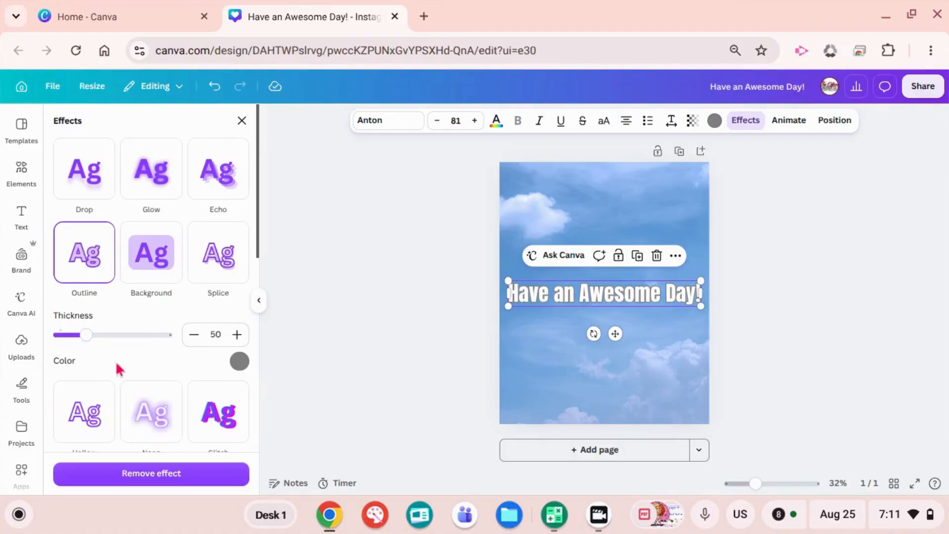
{"action": "left_click_drag", "start_coordinate": [87, 341], "coordinate": [169, 349]}
{"action": "left_click", "coordinate": [240, 364]}
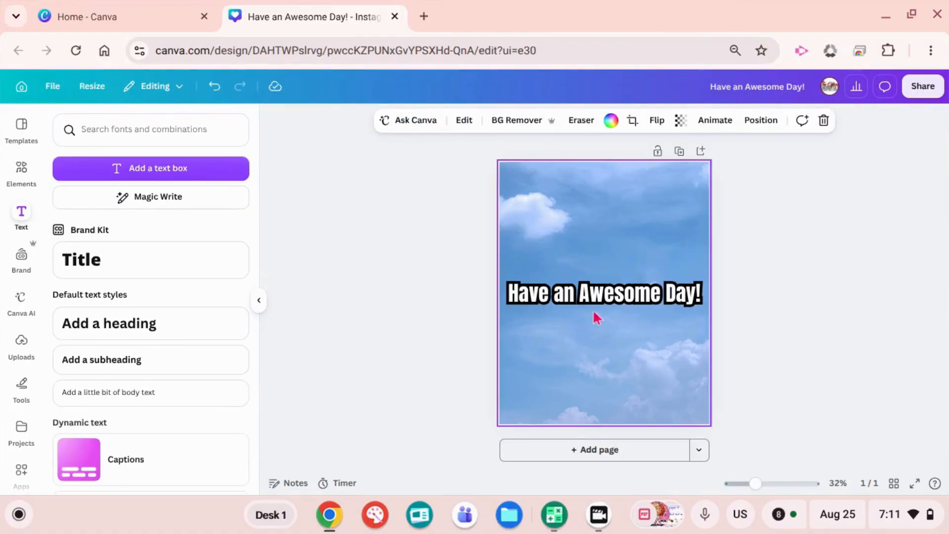
{"action": "left_click_drag", "start_coordinate": [585, 305], "coordinate": [616, 295]}
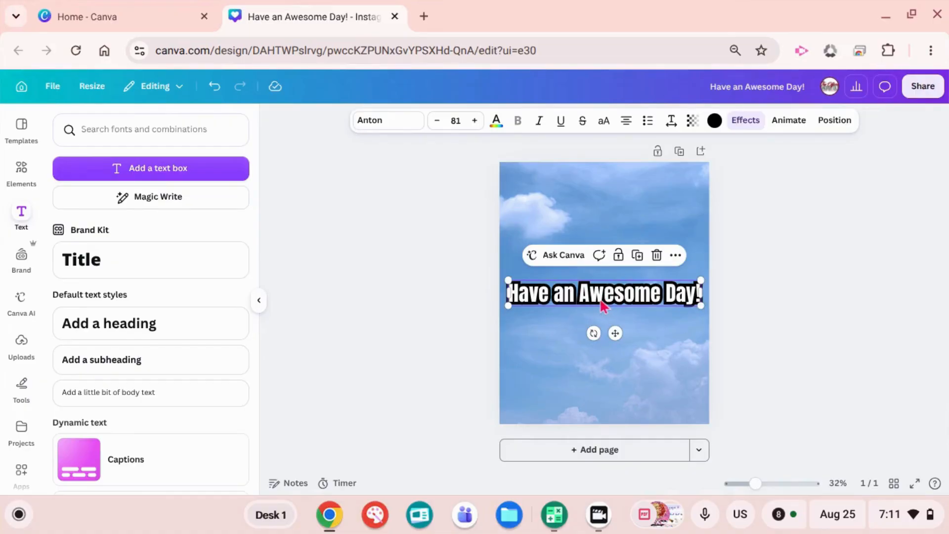
{"action": "left_click_drag", "start_coordinate": [601, 307], "coordinate": [597, 303]}
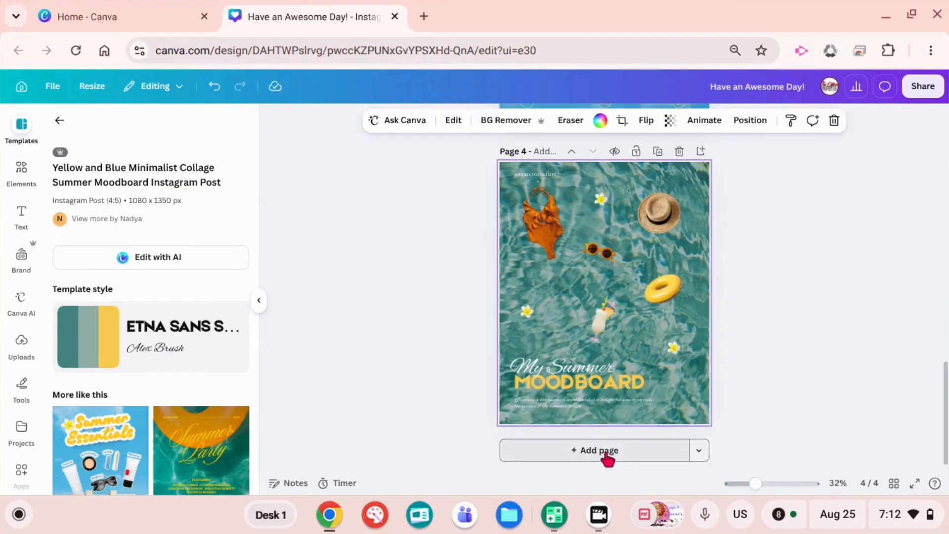
- Add a fifth page to the design and choose the Summer Party template from the similar designs
{"action": "left_click", "coordinate": [607, 450]}
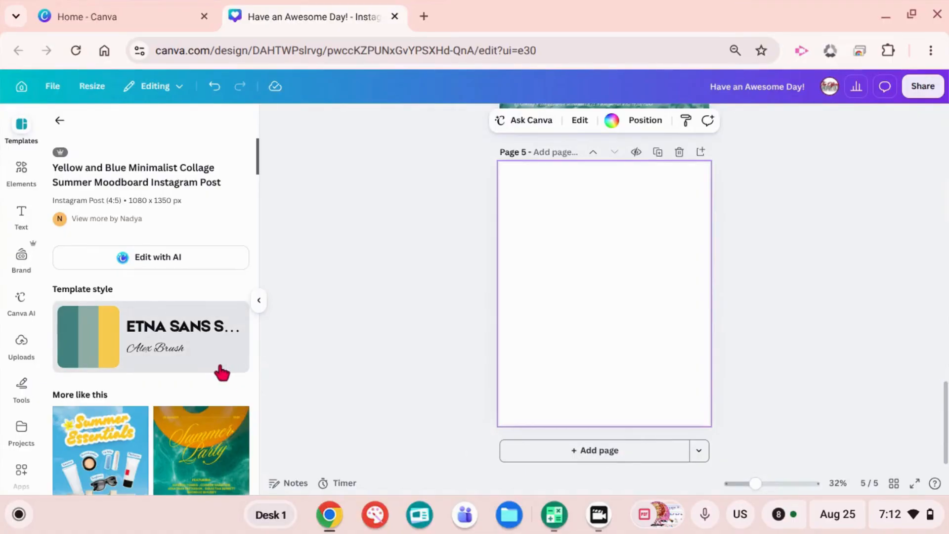
{"action": "left_click", "coordinate": [218, 458]}
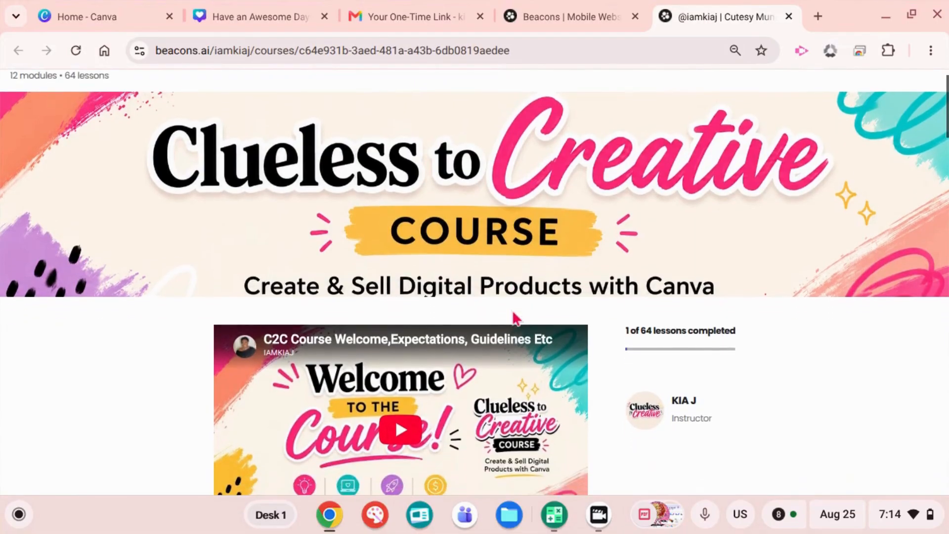
{"action": "scroll", "coordinate": [505, 335], "scroll_direction": "down", "scroll_amount": 3}
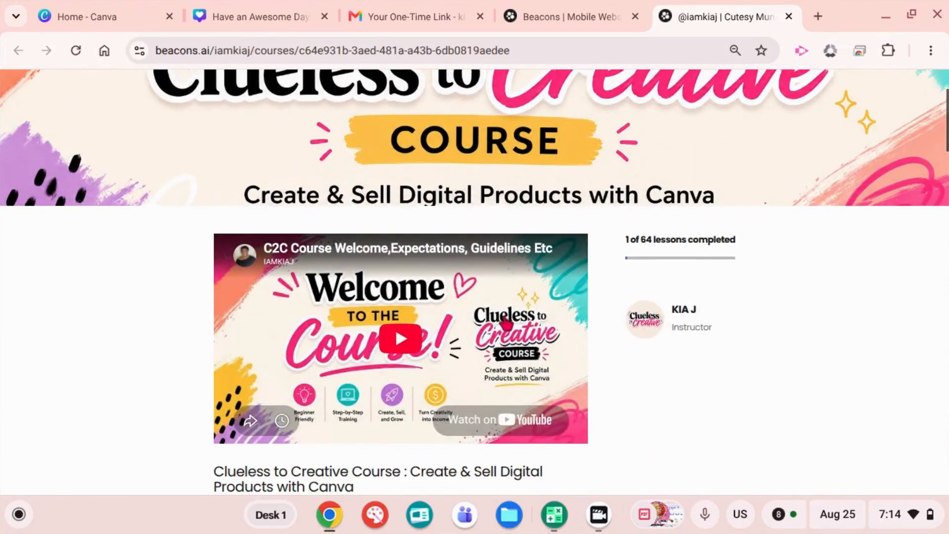
{"action": "scroll", "coordinate": [505, 334], "scroll_direction": "down", "scroll_amount": 5}
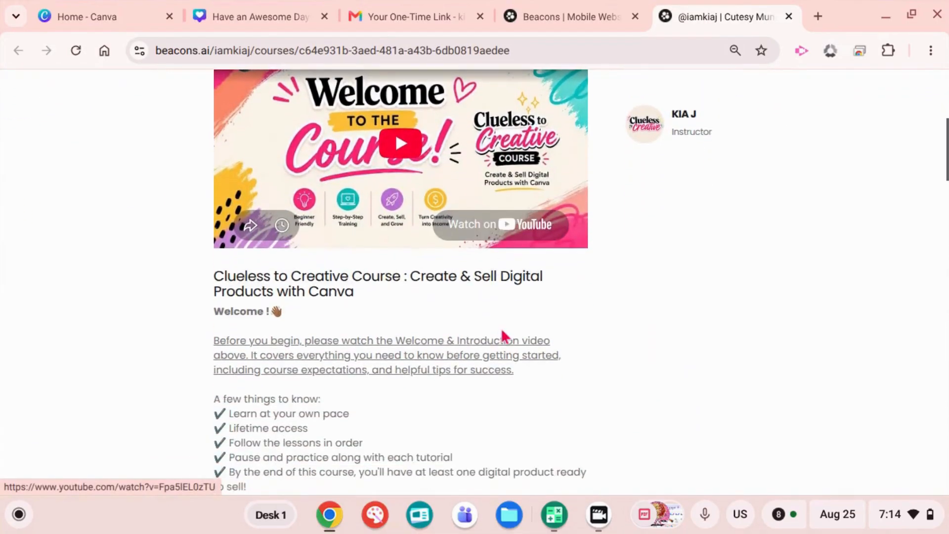
- Look through the lessons and modules on the Clueless to Creative Course page, and return to the welcome video and introduction
{"action": "scroll", "coordinate": [501, 331], "scroll_direction": "down", "scroll_amount": 3}
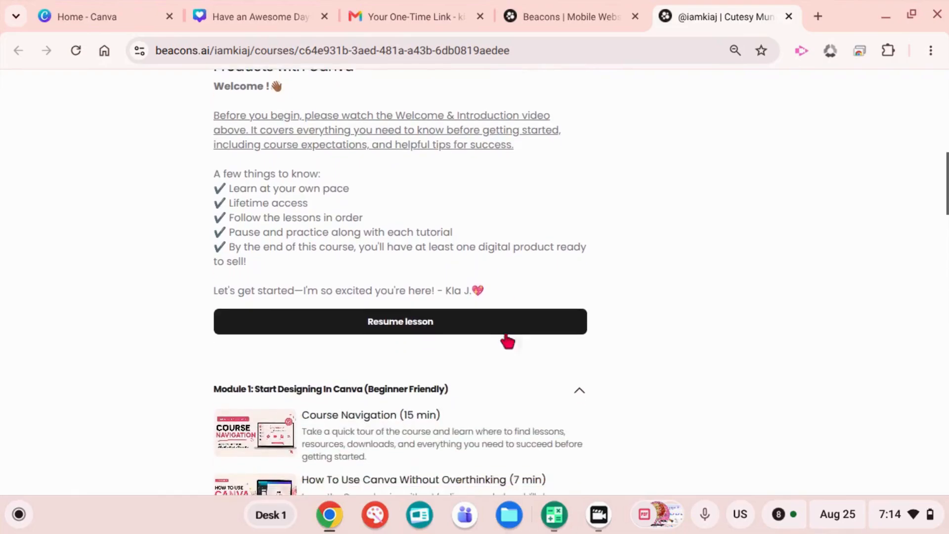
{"action": "scroll", "coordinate": [504, 337], "scroll_direction": "down", "scroll_amount": 4}
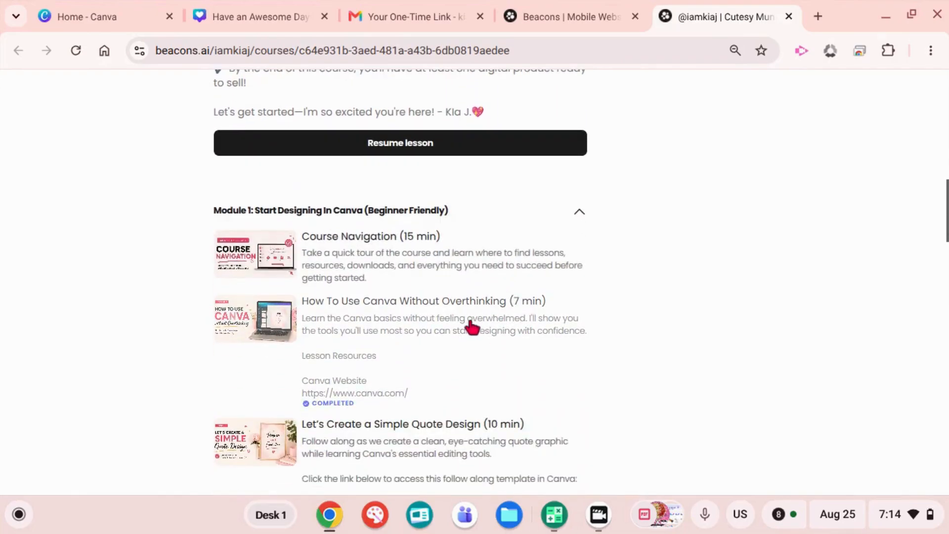
{"action": "scroll", "coordinate": [466, 329], "scroll_direction": "down", "scroll_amount": 14}
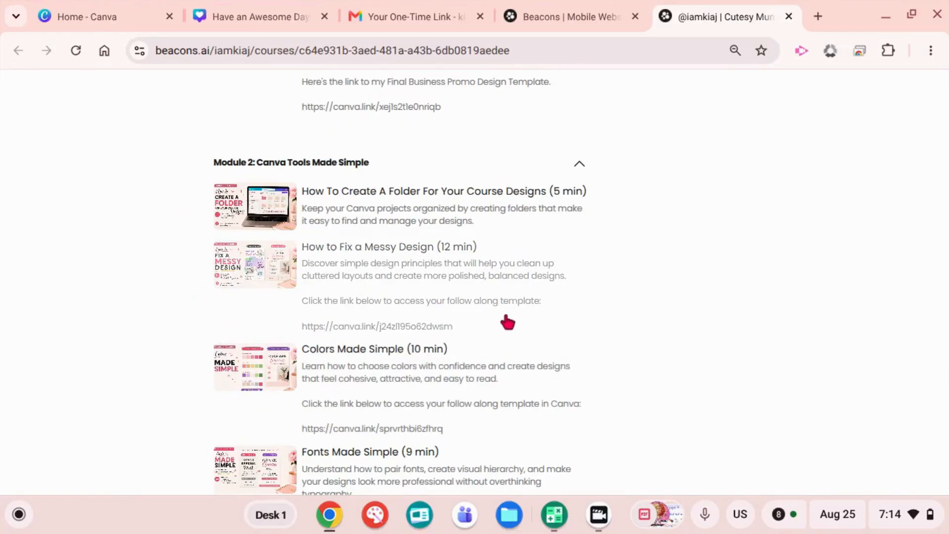
{"action": "scroll", "coordinate": [504, 326], "scroll_direction": "down", "scroll_amount": 1}
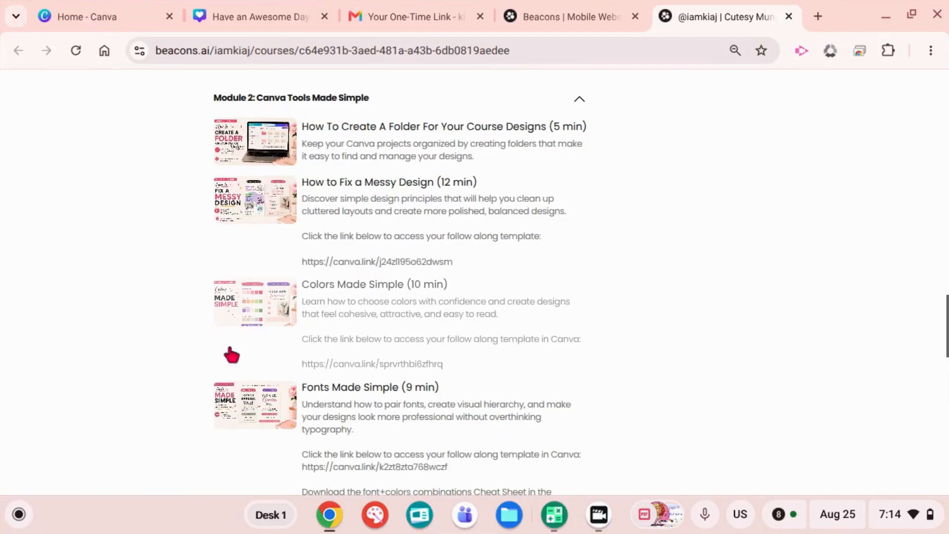
{"action": "scroll", "coordinate": [197, 312], "scroll_direction": "down", "scroll_amount": 2}
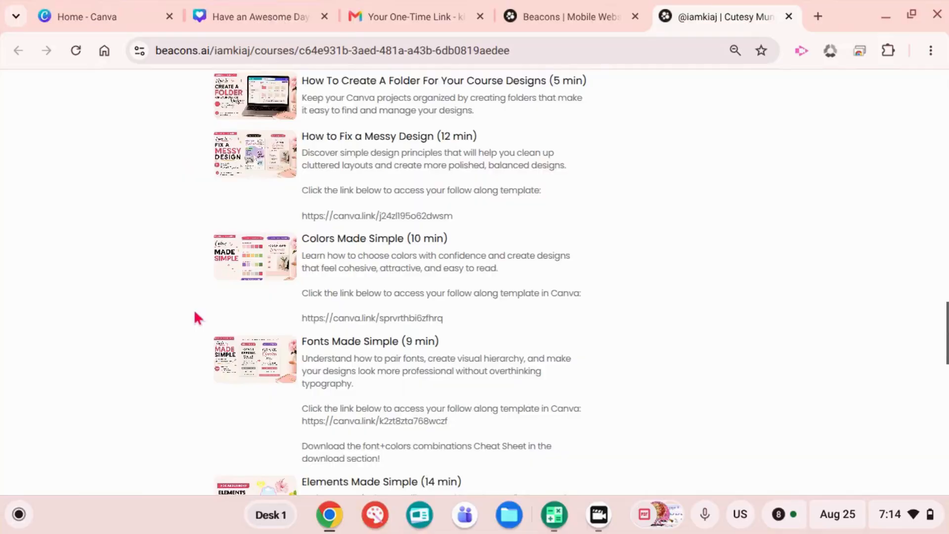
{"action": "scroll", "coordinate": [200, 311], "scroll_direction": "down", "scroll_amount": 5}
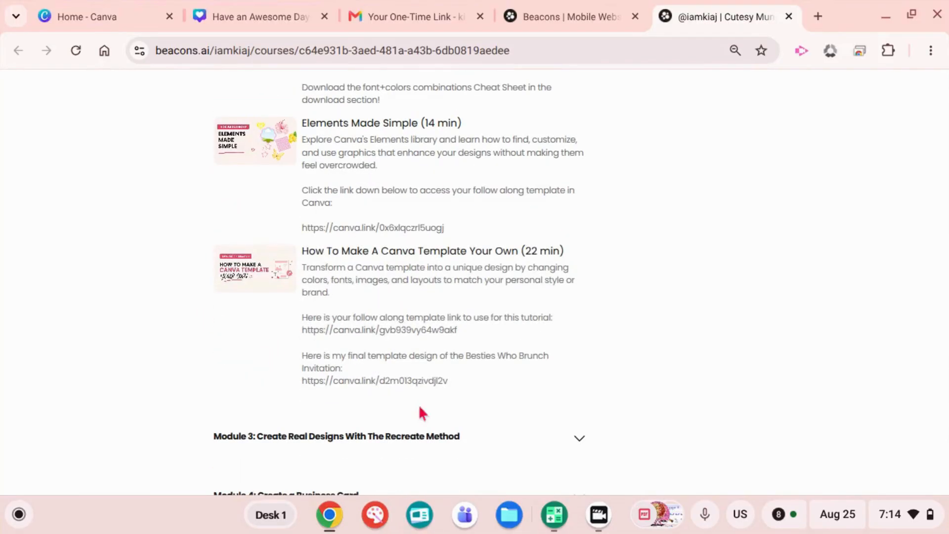
{"action": "scroll", "coordinate": [373, 388], "scroll_direction": "down", "scroll_amount": 1}
{"action": "scroll", "coordinate": [435, 381], "scroll_direction": "down", "scroll_amount": 7}
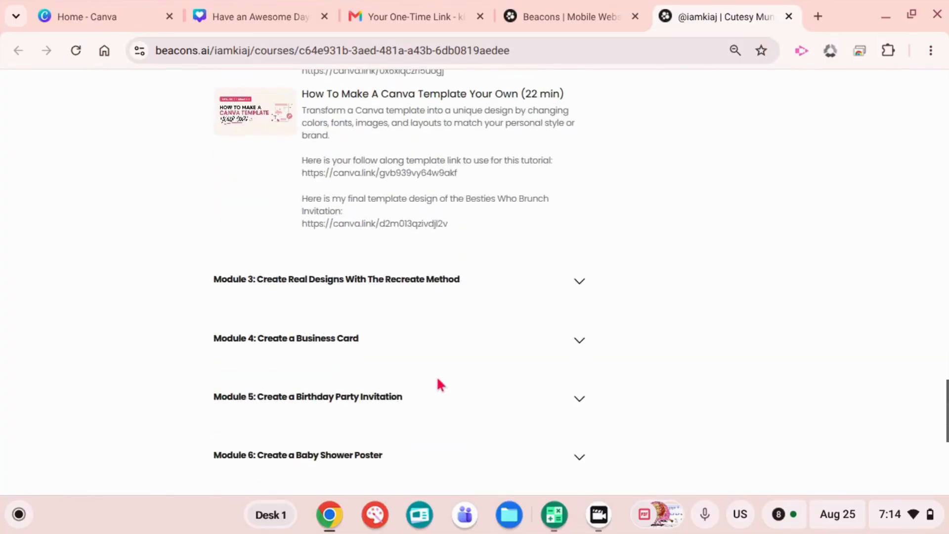
{"action": "scroll", "coordinate": [434, 376], "scroll_direction": "down", "scroll_amount": 2}
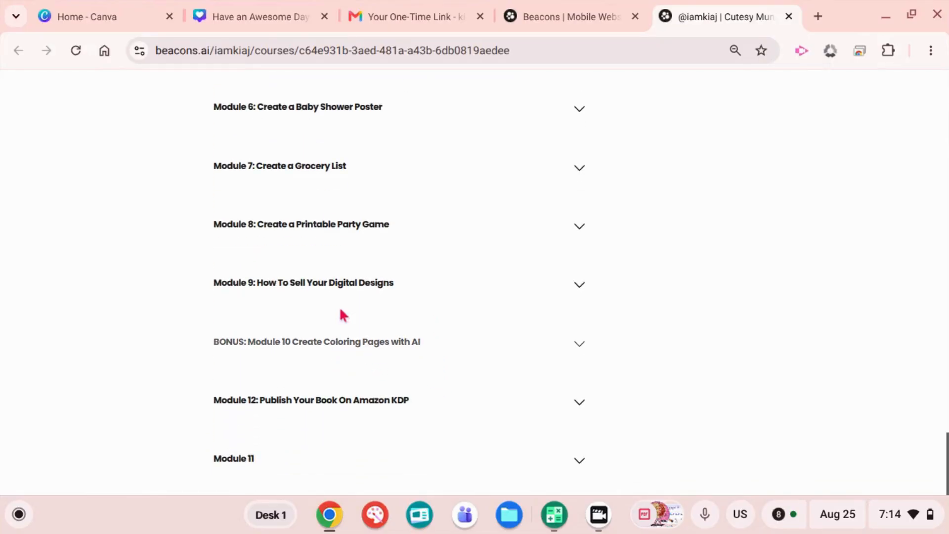
{"action": "scroll", "coordinate": [495, 296], "scroll_direction": "up", "scroll_amount": 20}
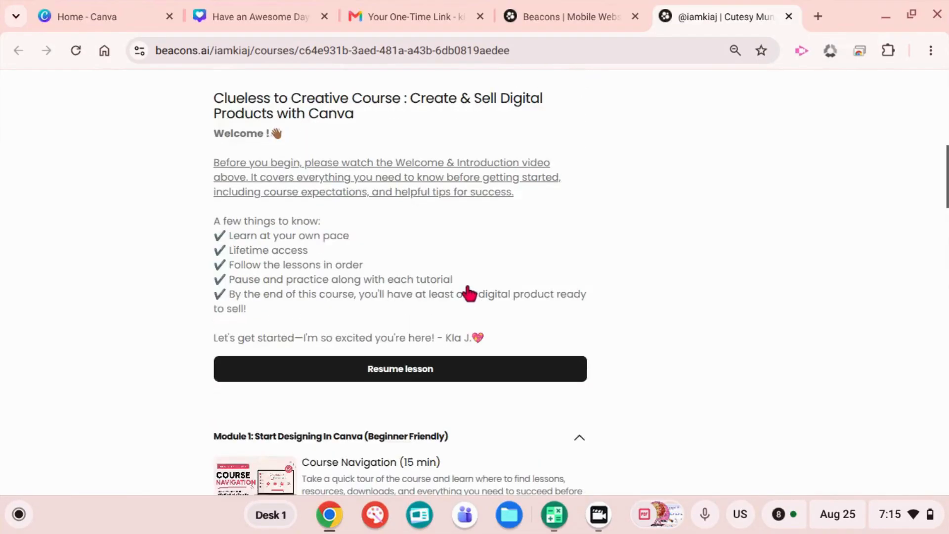
{"action": "scroll", "coordinate": [468, 294], "scroll_direction": "up", "scroll_amount": 3}
{"action": "scroll", "coordinate": [469, 294], "scroll_direction": "down", "scroll_amount": 5}
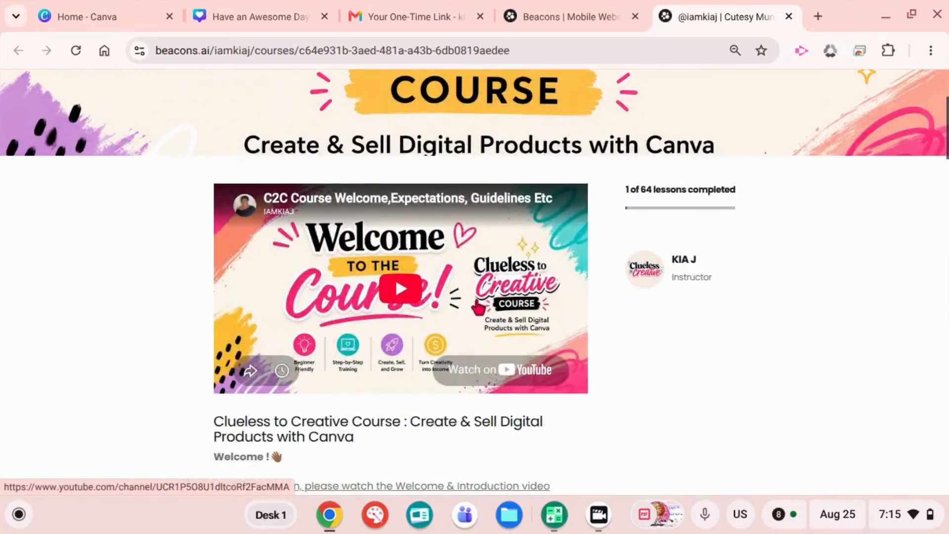
{"action": "scroll", "coordinate": [480, 312], "scroll_direction": "down", "scroll_amount": 1}
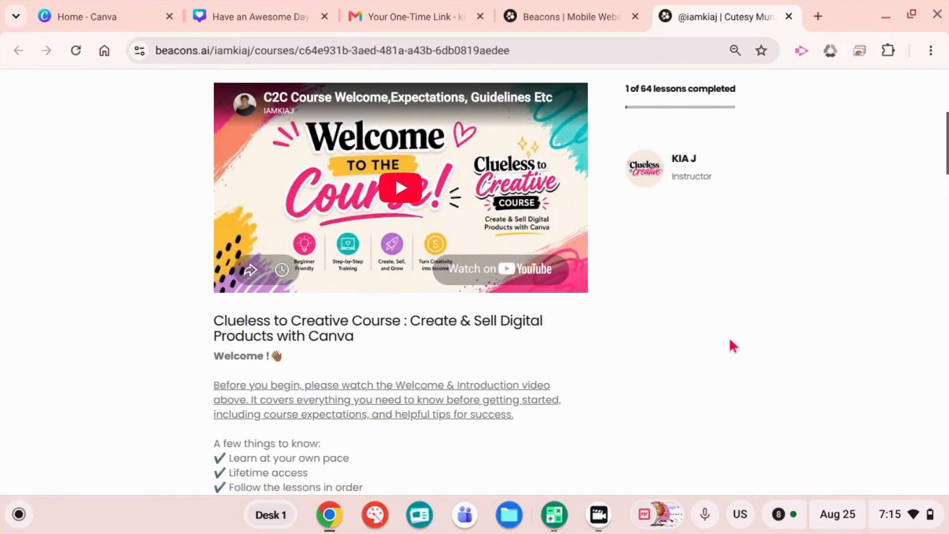